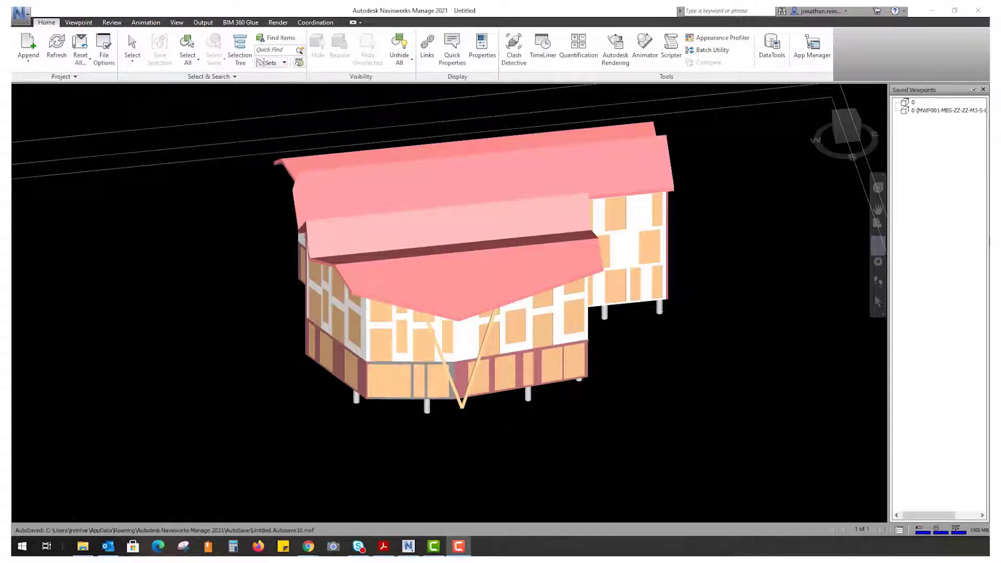
- Open TimeLiner and add a task named GF SLAB
left_click(544, 47)
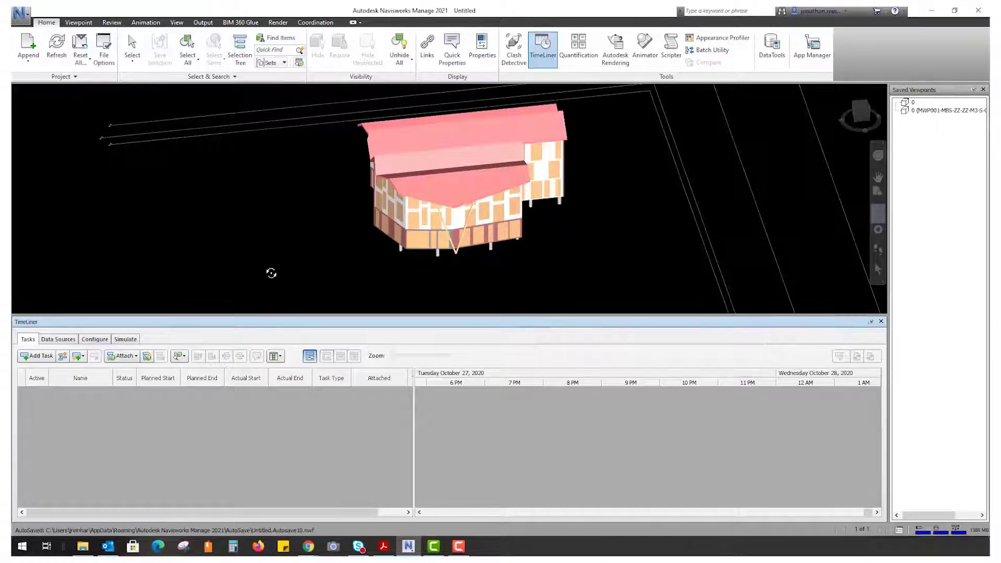
left_click_drag(282, 221, 277, 250)
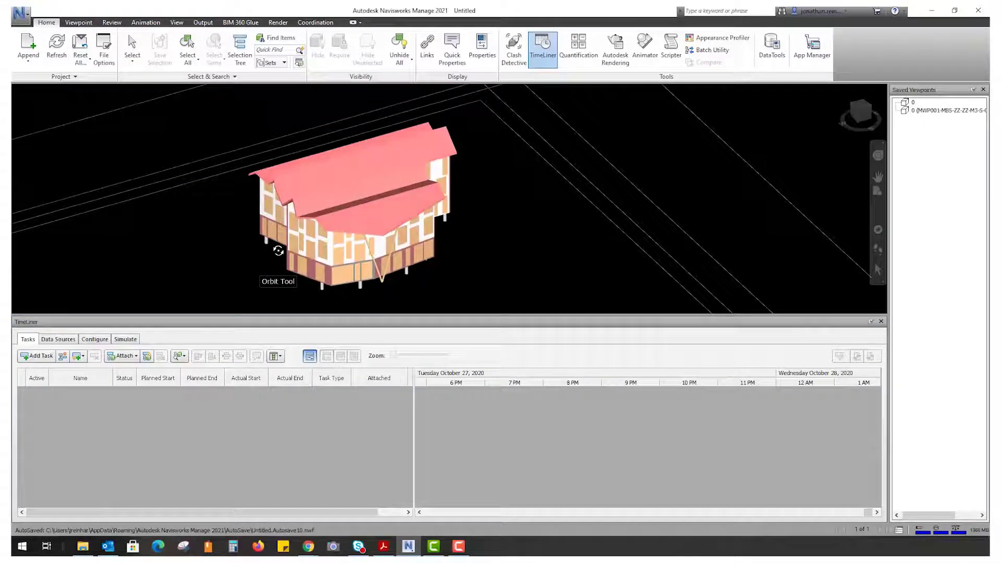
left_click(37, 355)
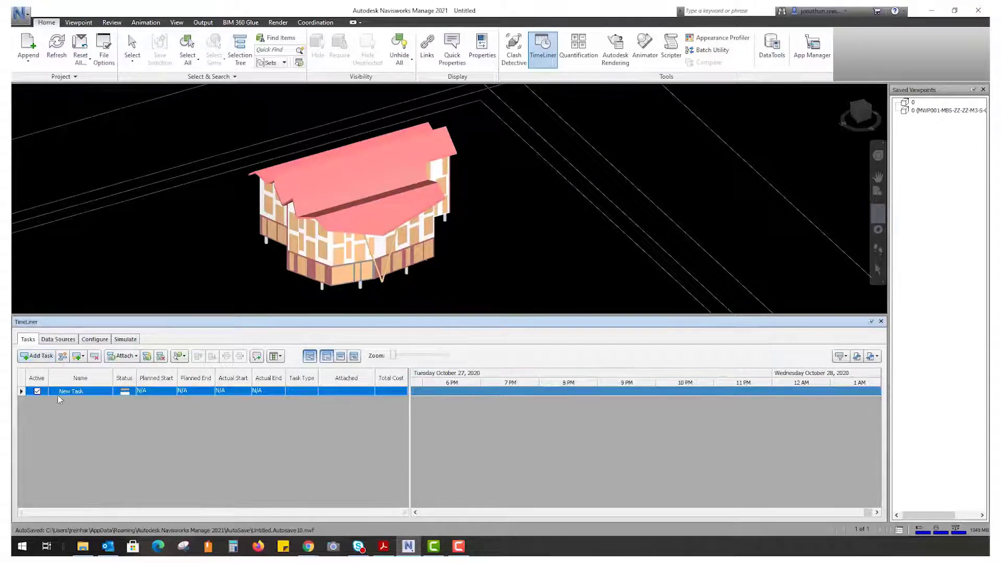
left_click(89, 391)
right_click(95, 390)
left_click(88, 392)
left_click_drag(88, 392, 33, 392)
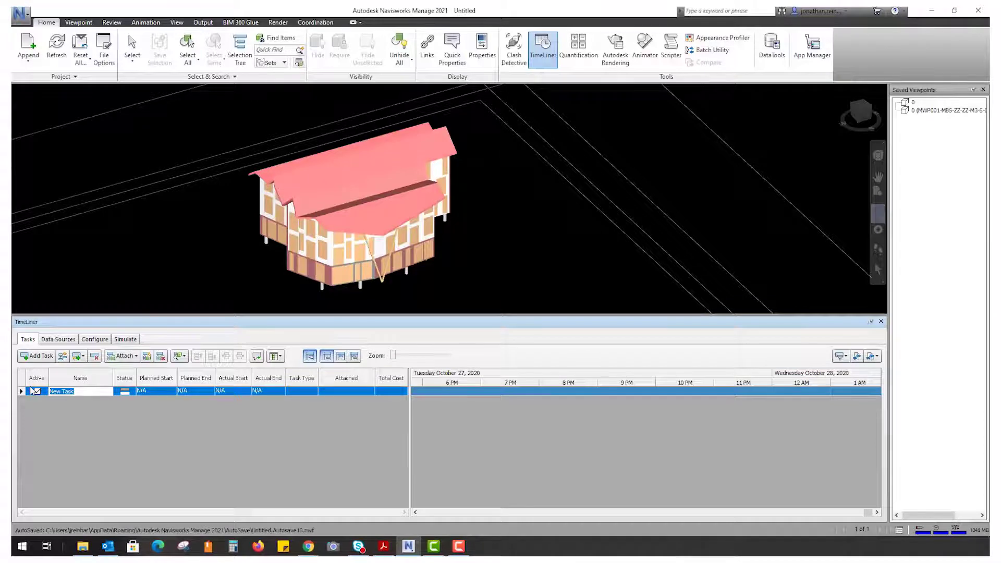
type("GF SLAB")
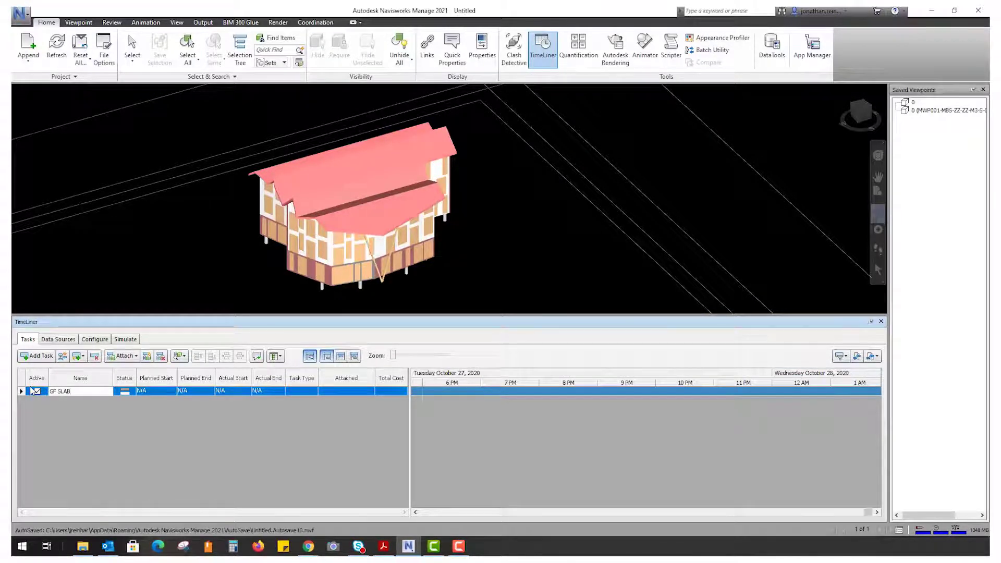
key("Return")
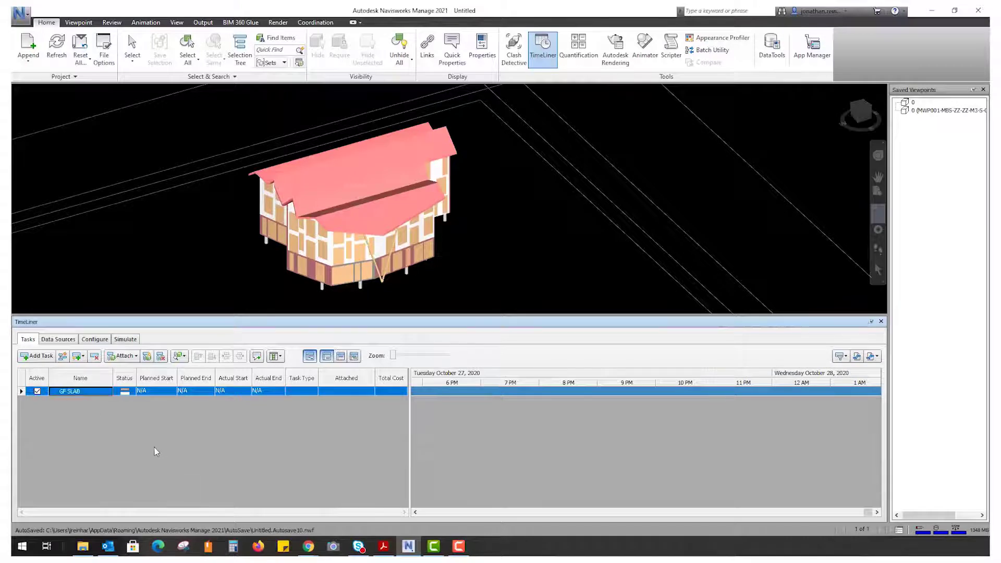
- Set both the planned start and planned end of the GF SLAB task to 27/10/2020
left_click(174, 393)
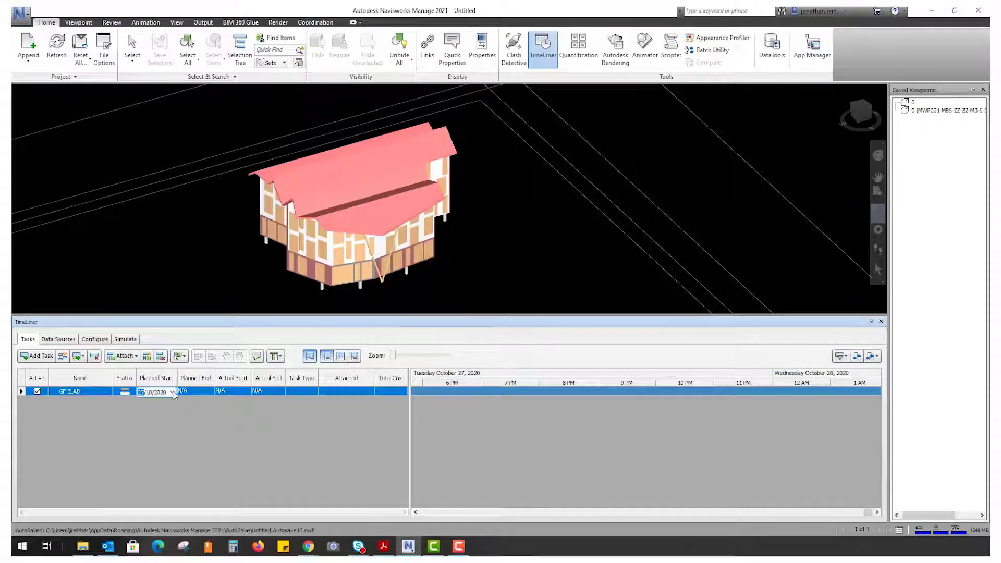
left_click(212, 394)
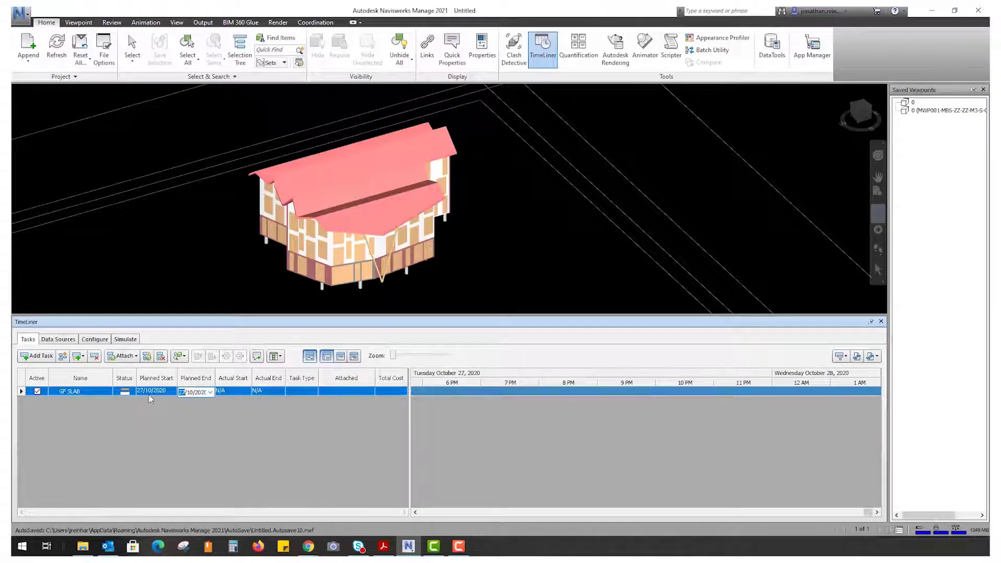
left_click(86, 418)
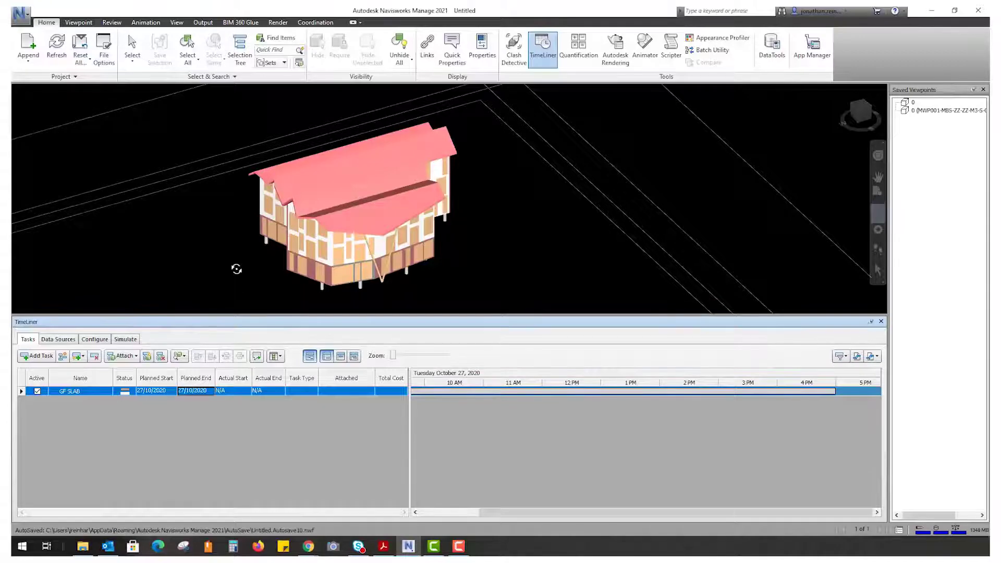
- Select the ground floor slab on the building's underside and attach the current selection to the GF SLAB task
left_click_drag(258, 273, 360, 120)
scroll(324, 251, "up", 3)
scroll(325, 251, "up", 2)
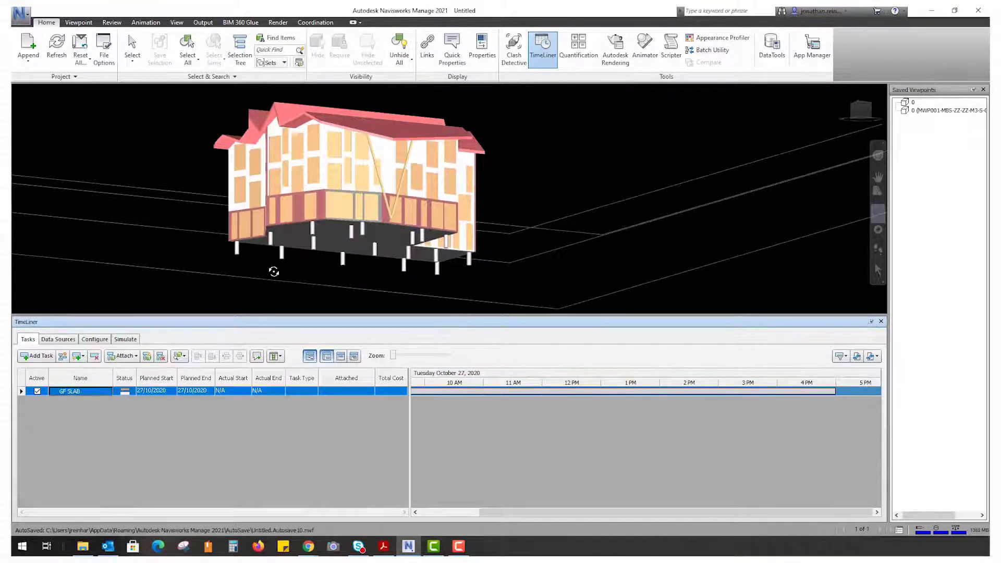
scroll(293, 240, "up", 1)
scroll(293, 239, "up", 1)
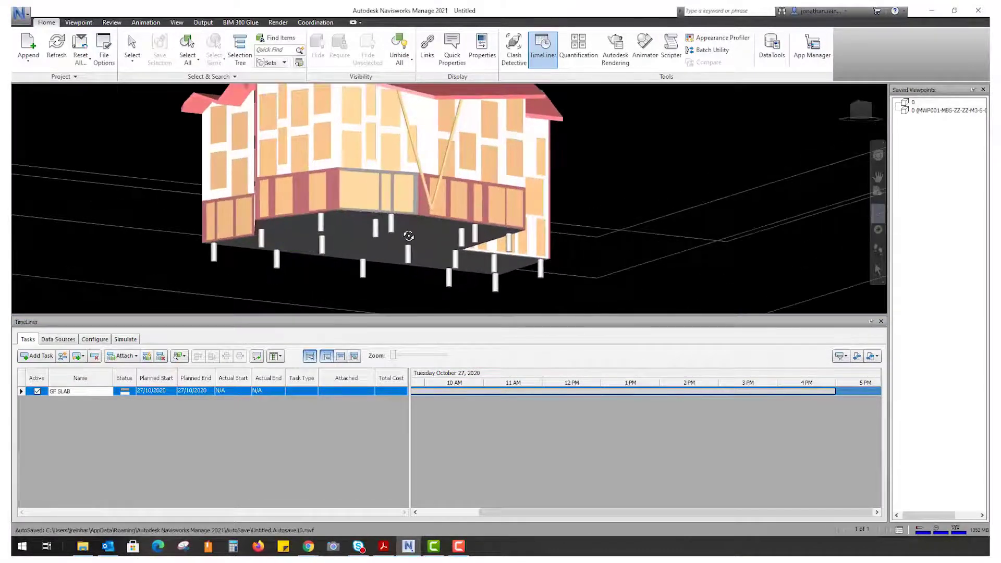
scroll(386, 223, "up", 3)
key("ctrl+1")
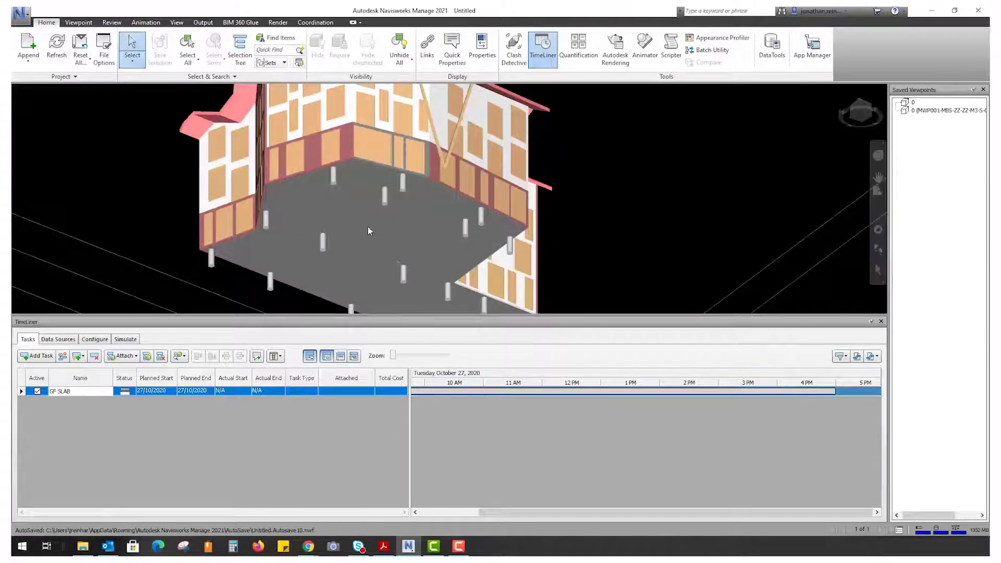
left_click(353, 214)
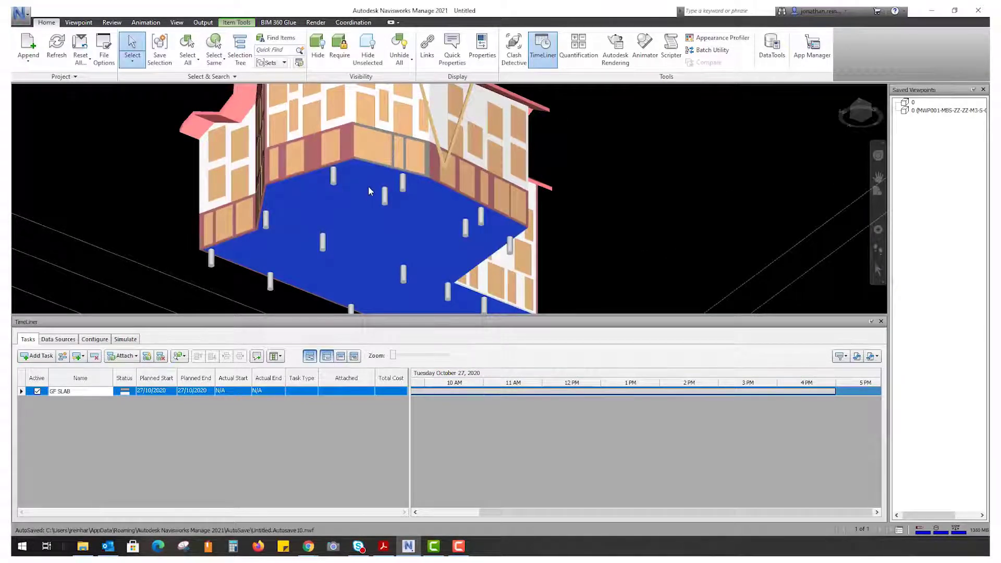
right_click(357, 192)
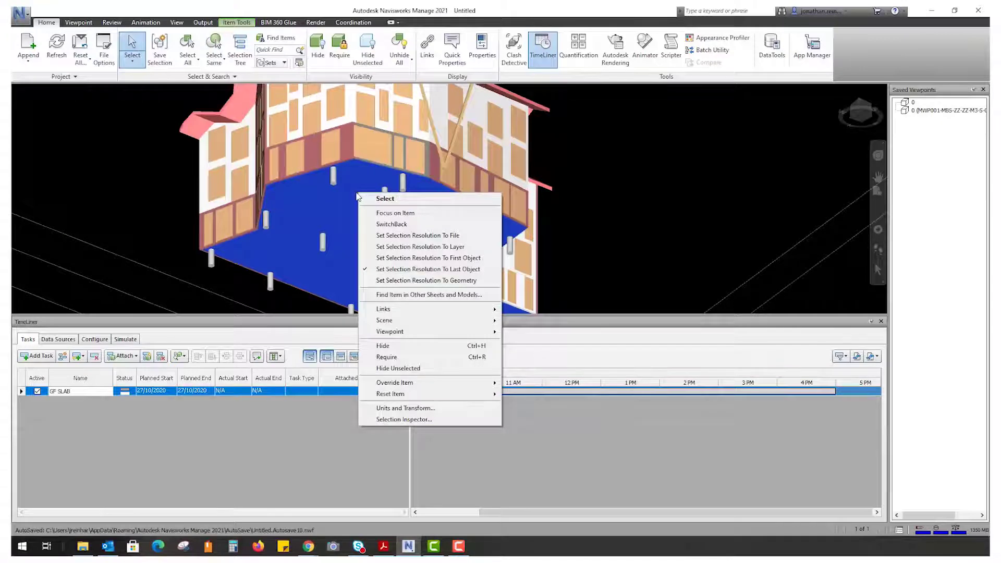
right_click(144, 392)
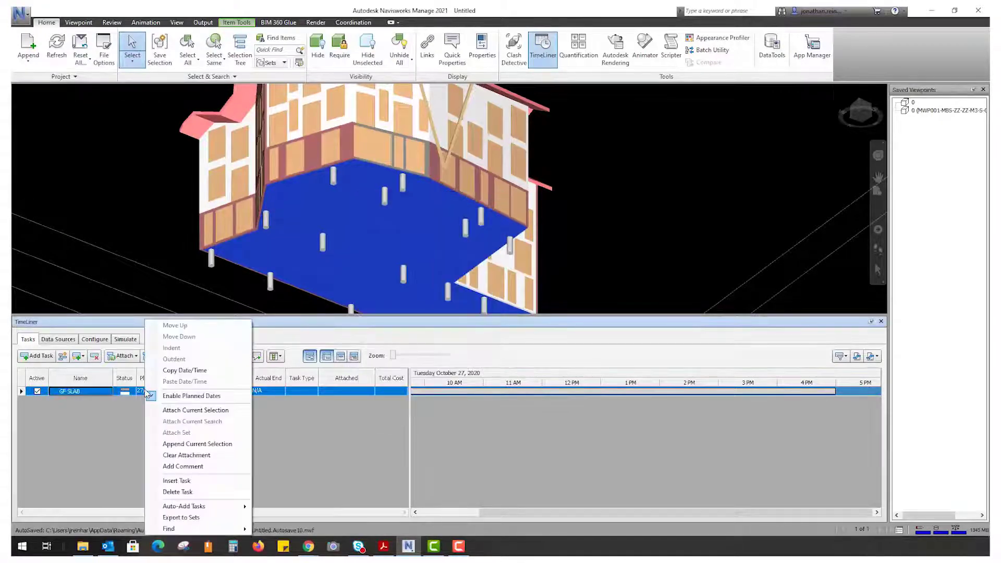
left_click(202, 410)
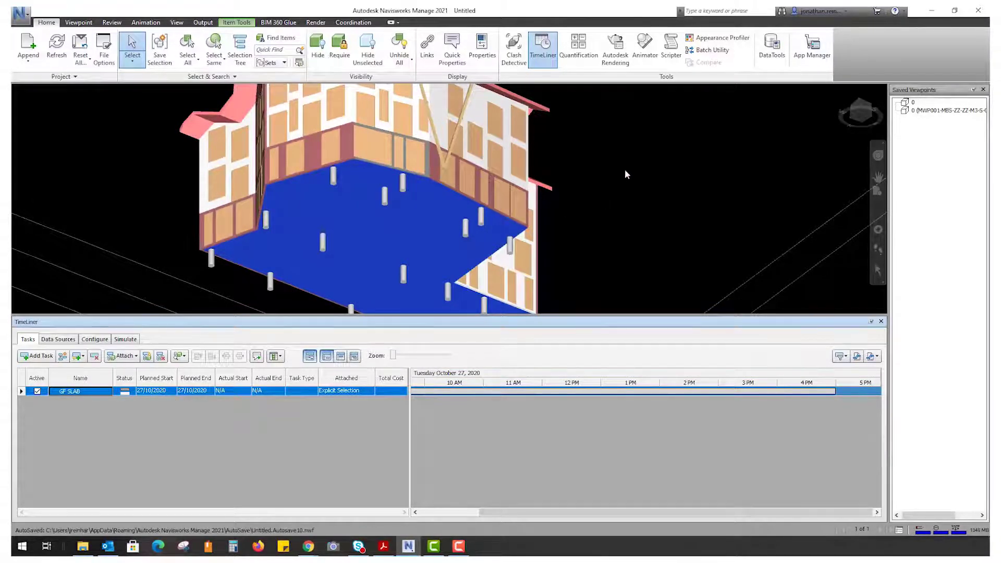
- Add a second TimeLiner task and name it GF WALLS
middle_click_drag(625, 169, 589, 218, "shift")
left_click(35, 357)
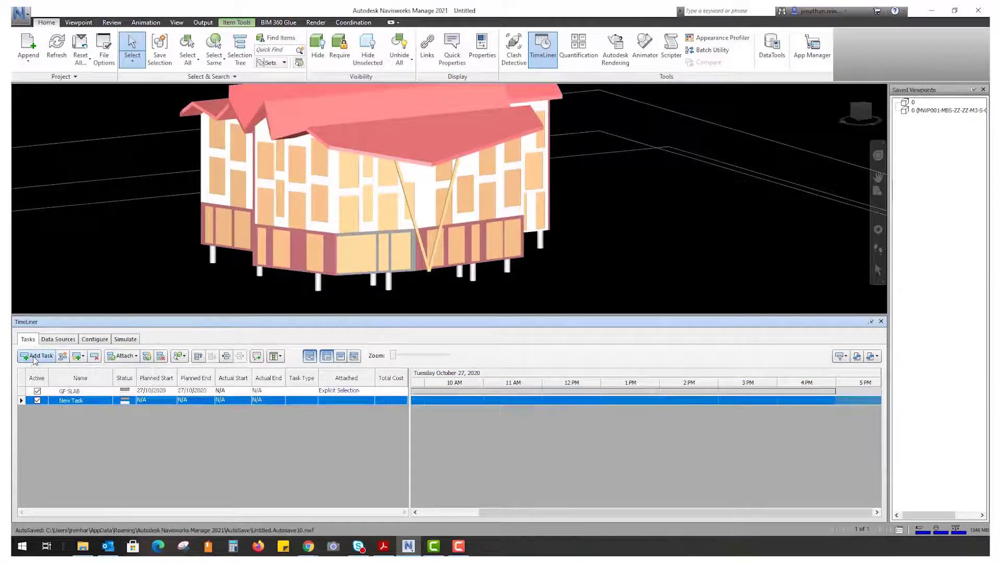
right_click(83, 402)
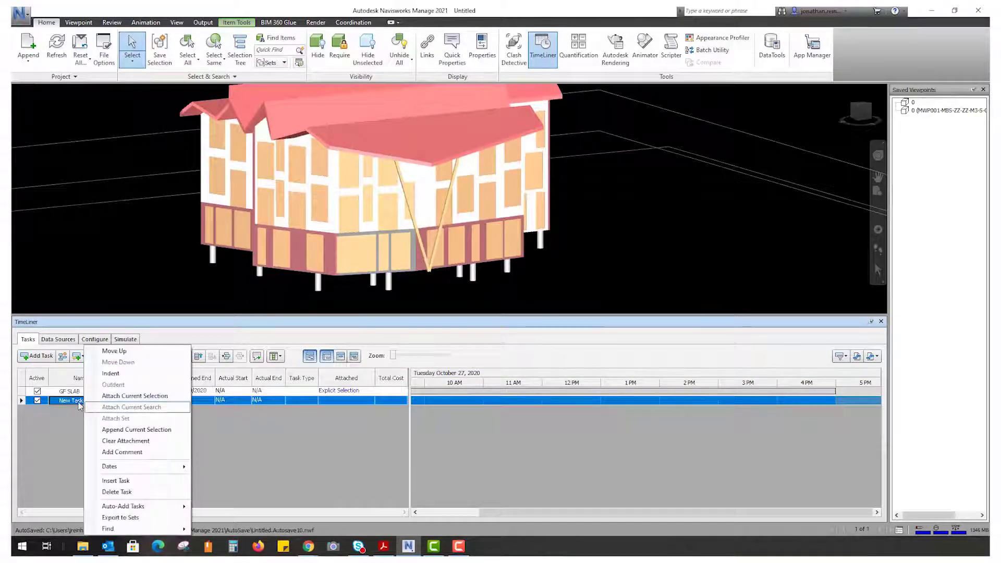
left_click(80, 405)
left_click(94, 403)
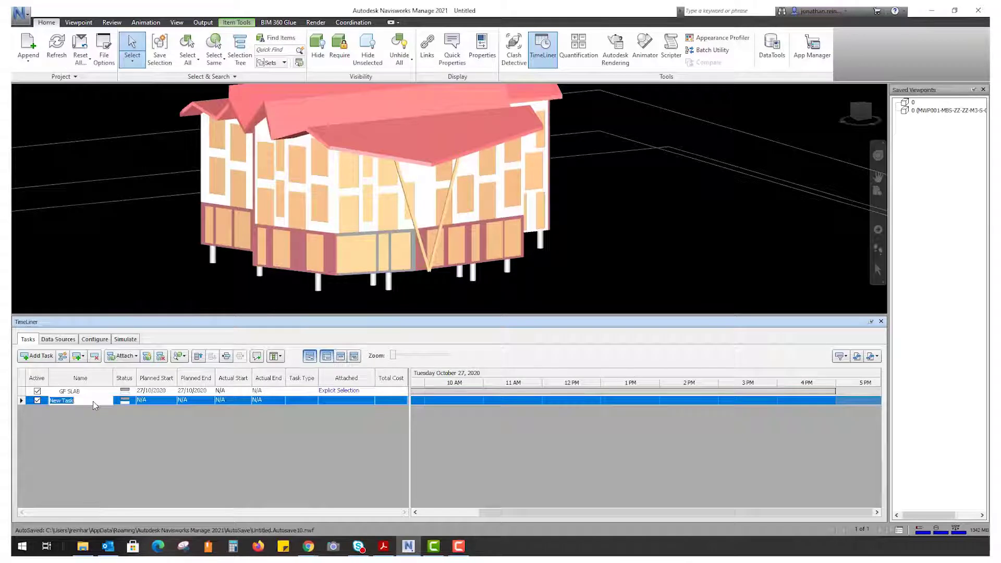
type("GF WALLS")
key("Return")
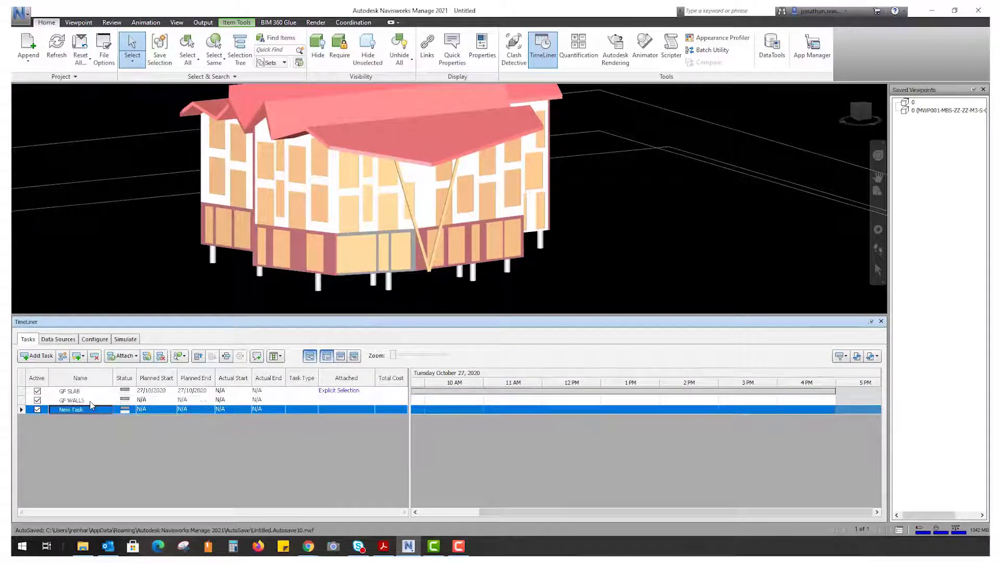
- Delete the extra unnamed task below GF WALLS
left_click(115, 400)
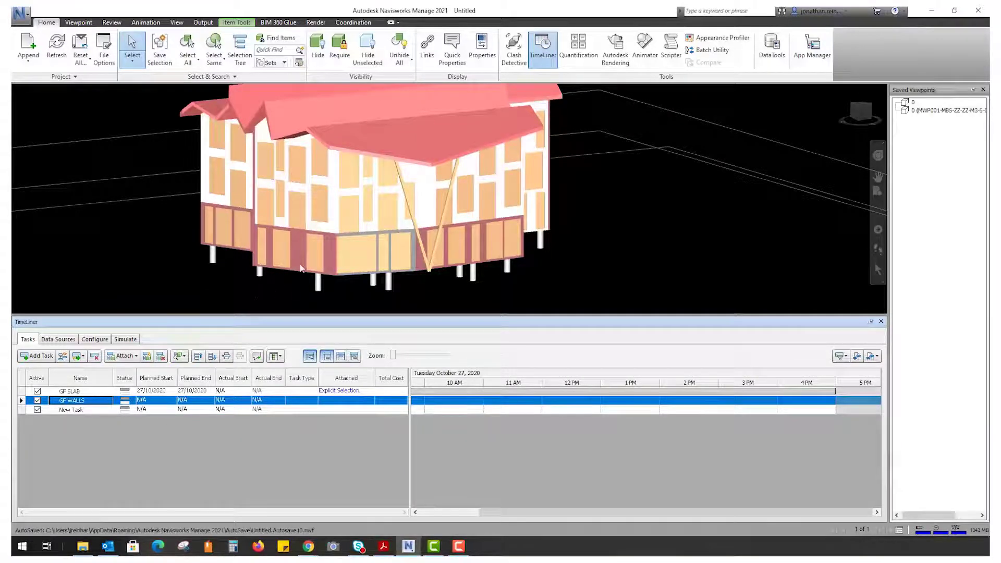
left_click(84, 410)
key("Delete")
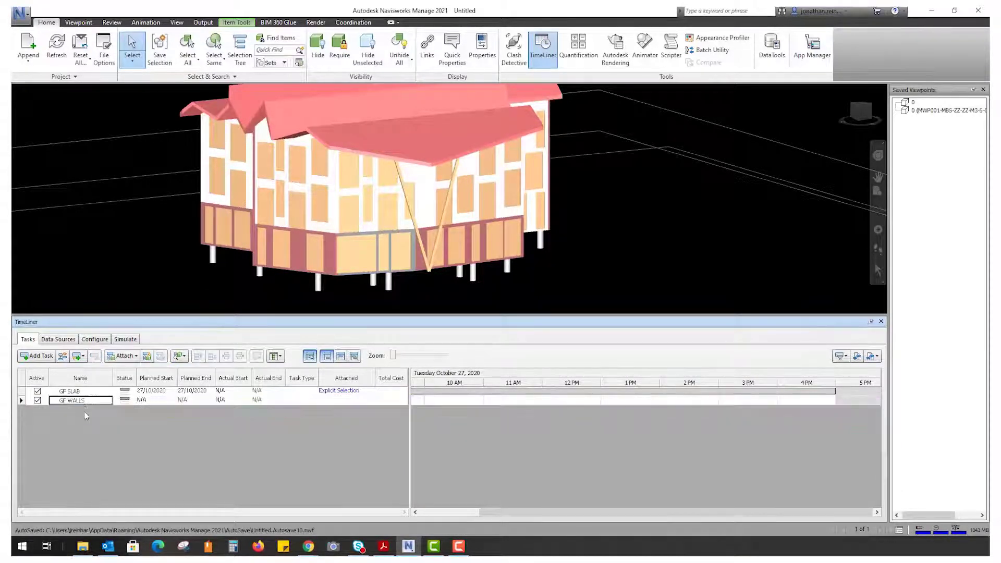
- Select the ground floor exterior walls around the building and attach the current selection to the GF WALLS task
left_click(89, 399)
left_click(297, 245)
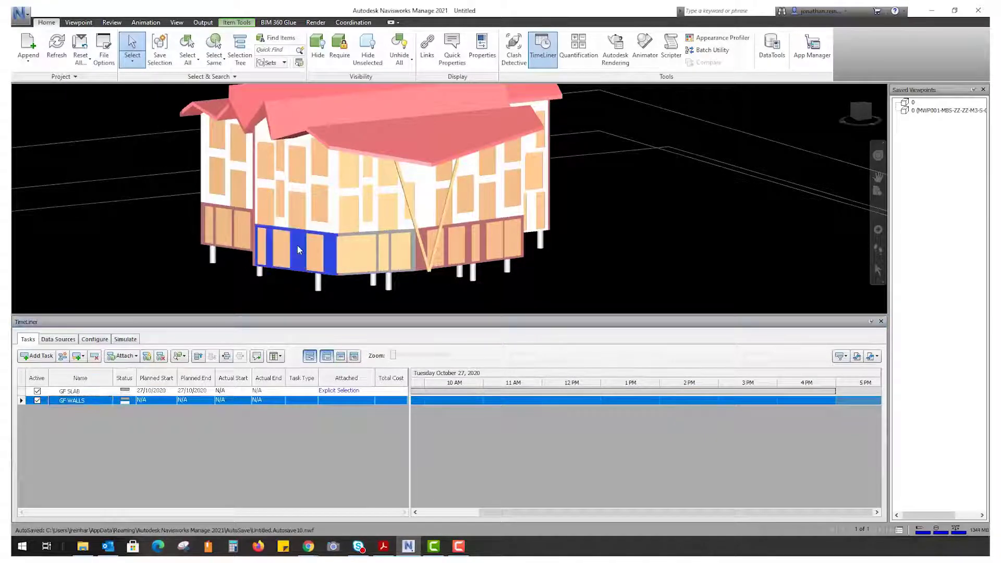
left_click(423, 237, "ctrl")
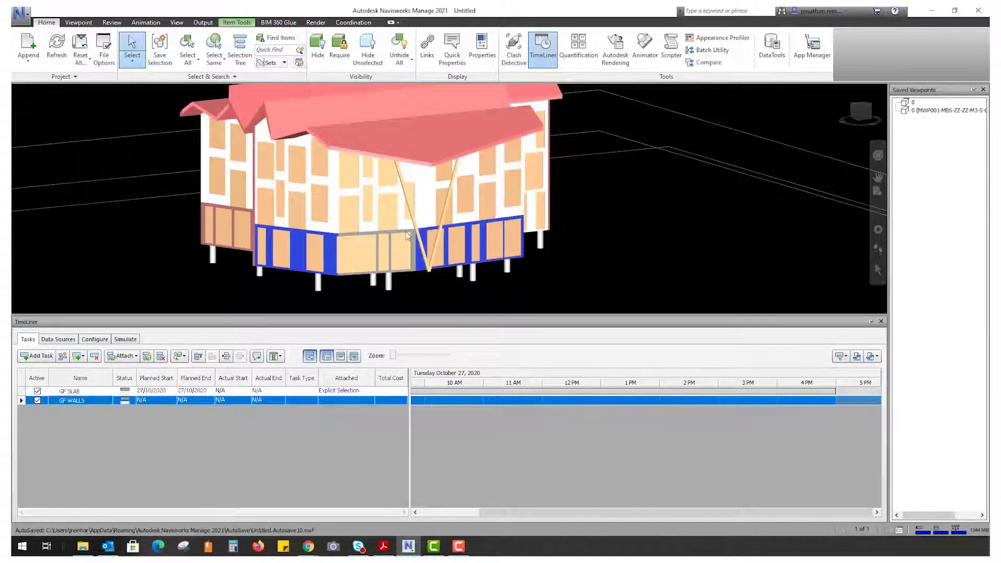
middle_click_drag(406, 231, 250, 236, "shift")
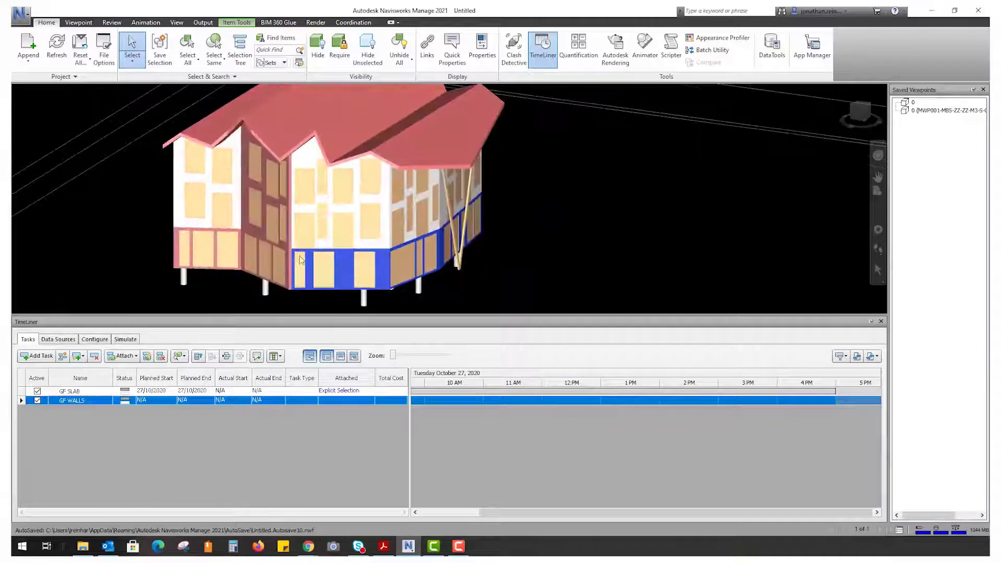
middle_click_drag(235, 255, 270, 278, "shift")
left_click(186, 252, "ctrl")
left_click(176, 231, "ctrl")
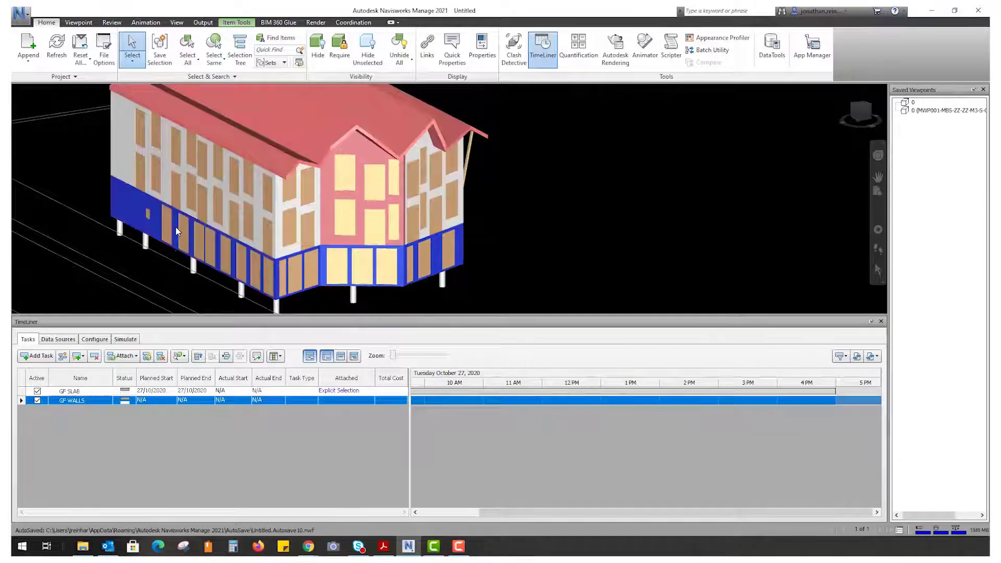
middle_click_drag(167, 229, 271, 250, "shift")
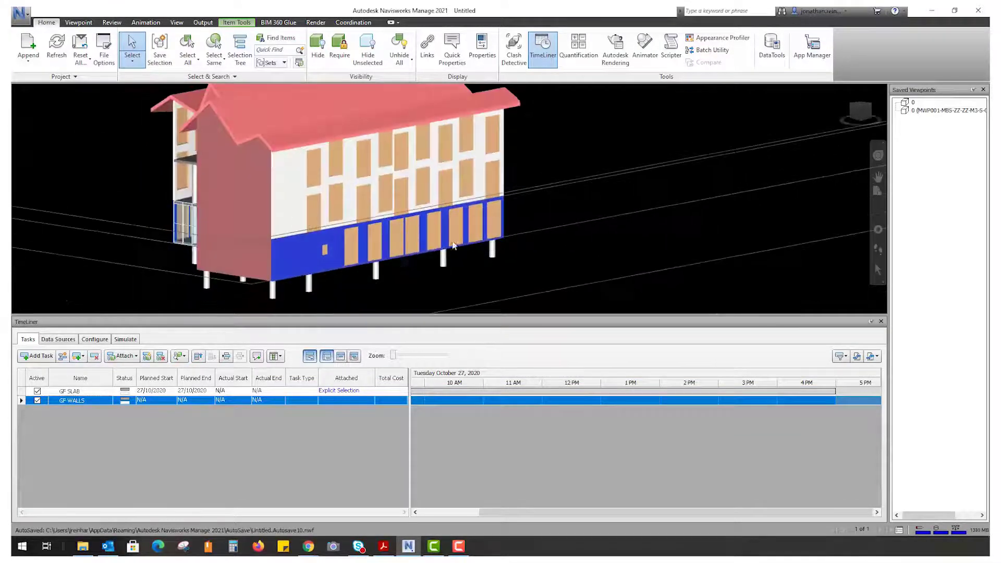
middle_click_drag(209, 194, 428, 262, "shift")
middle_click_drag(356, 273, 172, 271, "shift")
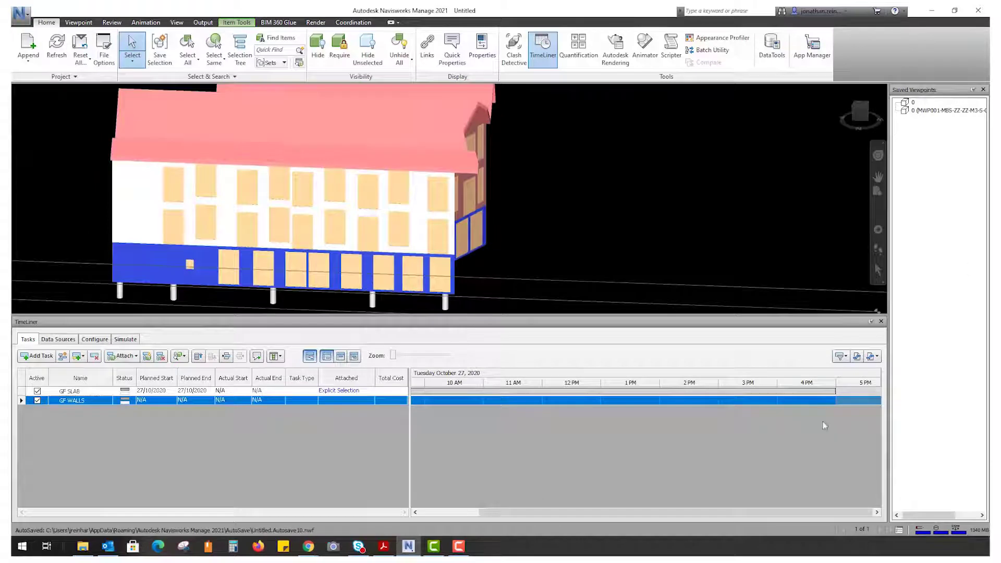
right_click(97, 401)
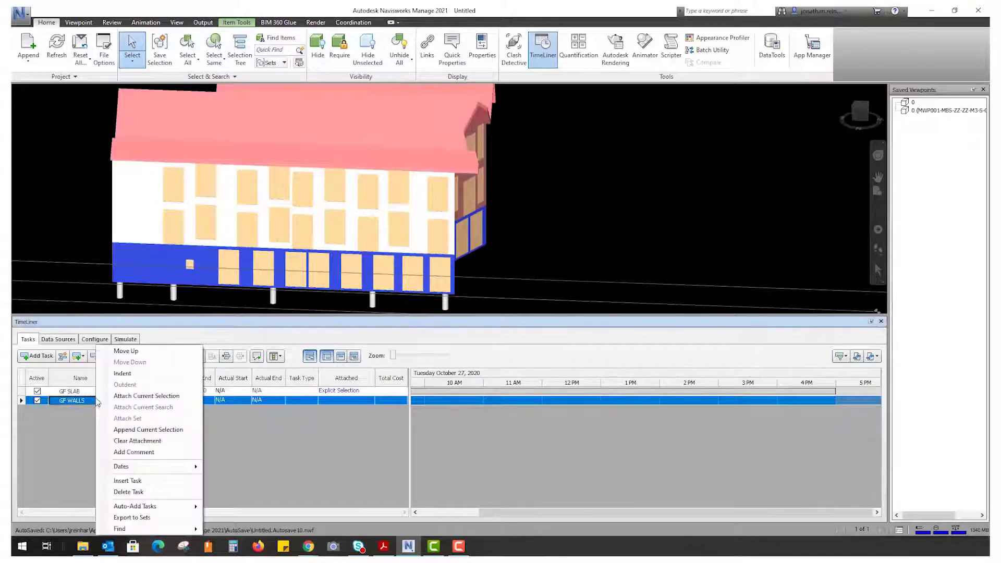
left_click(164, 397)
- Set the planned start of the GF WALLS task to 28/10/2020
left_click(173, 401)
left_click(172, 402)
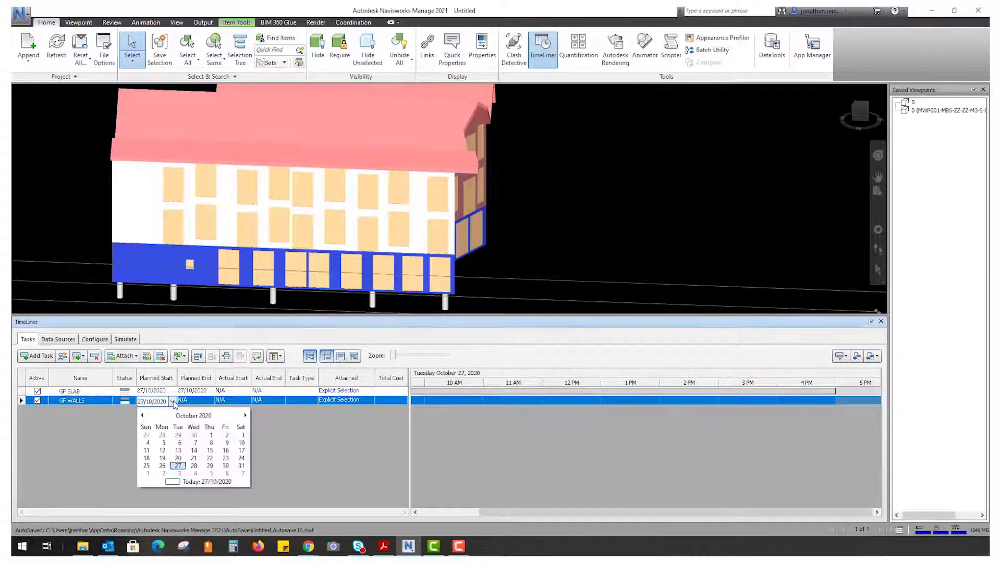
left_click(194, 465)
- Try to set the planned end of the GF WALLS task to 28/10/2020, and clear the wall selection in the model
left_click(211, 401)
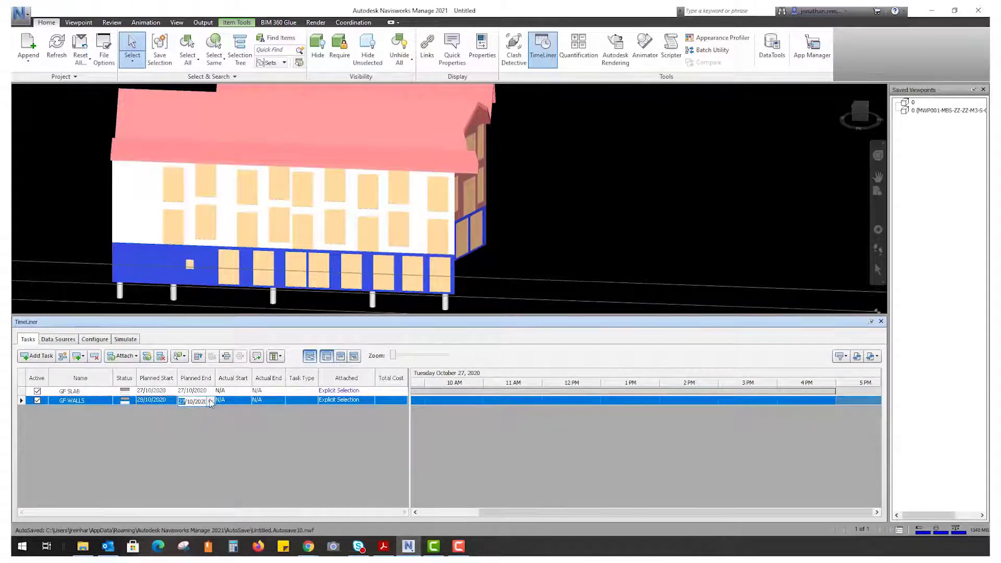
left_click(211, 402)
left_click(236, 466)
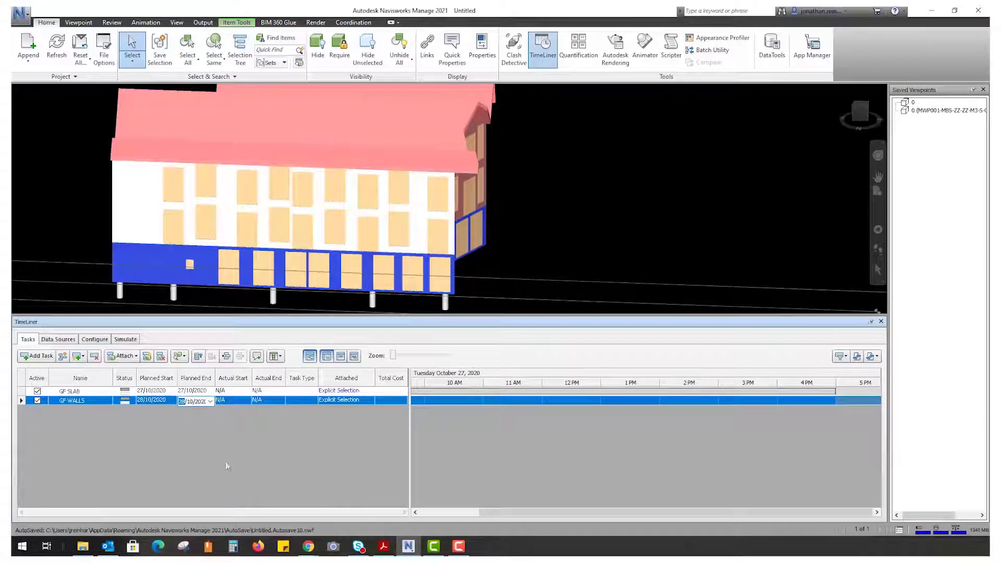
key("Escape")
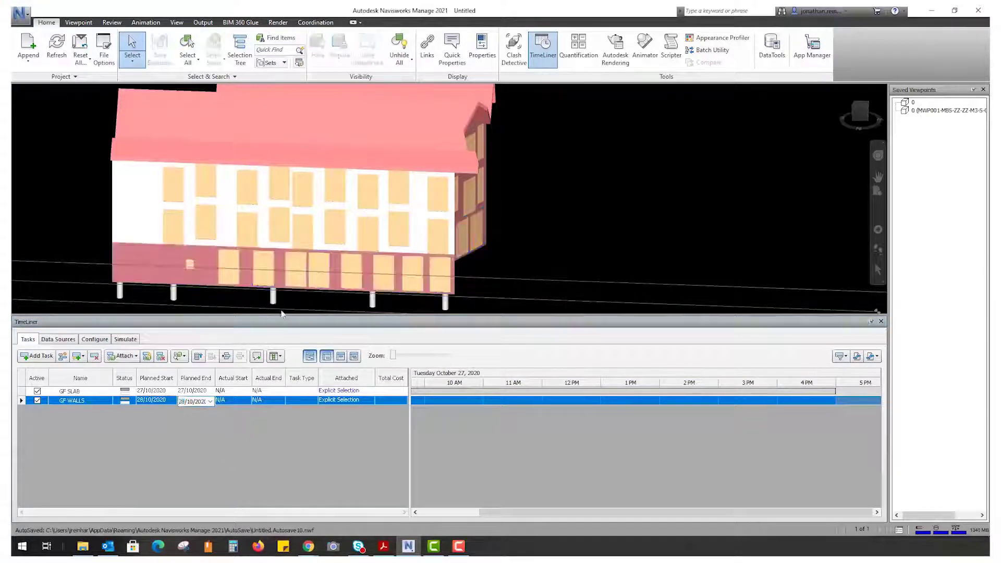
- Add a task below GF WALLS and name it 1ST FLOOR SLAB, correcting the misspelled name
left_click(41, 357)
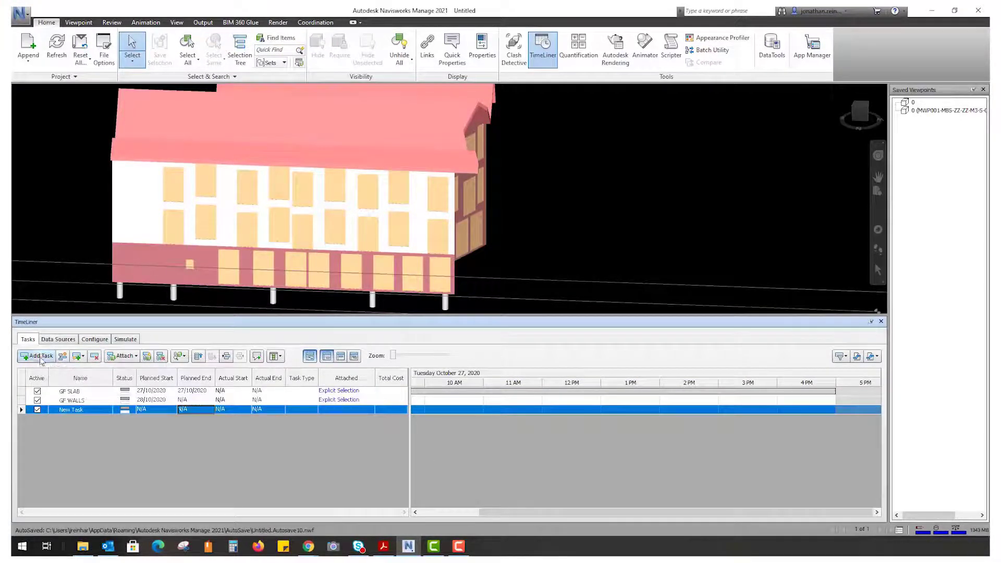
left_click(93, 411)
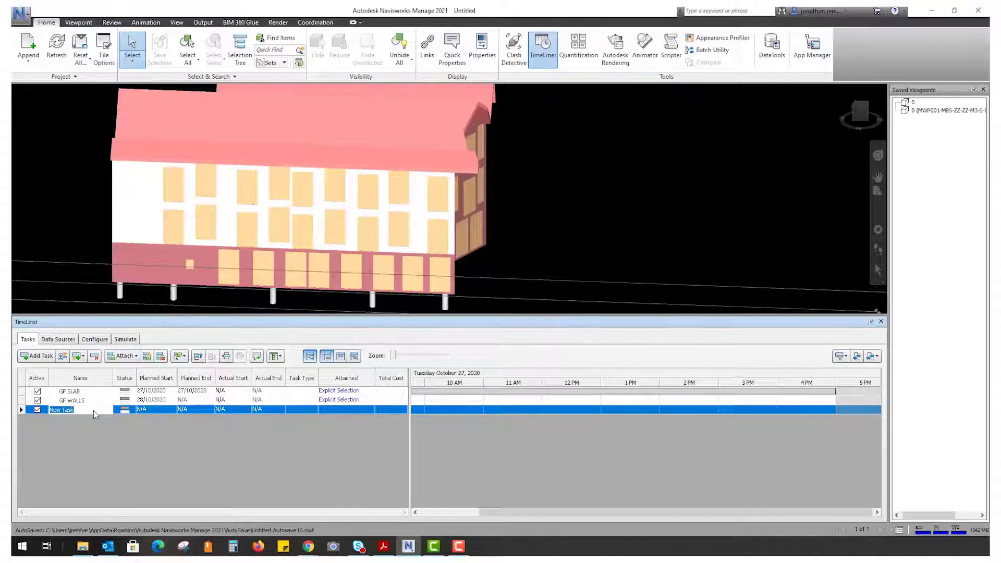
type("1ST FLORR SLAB")
key("Return")
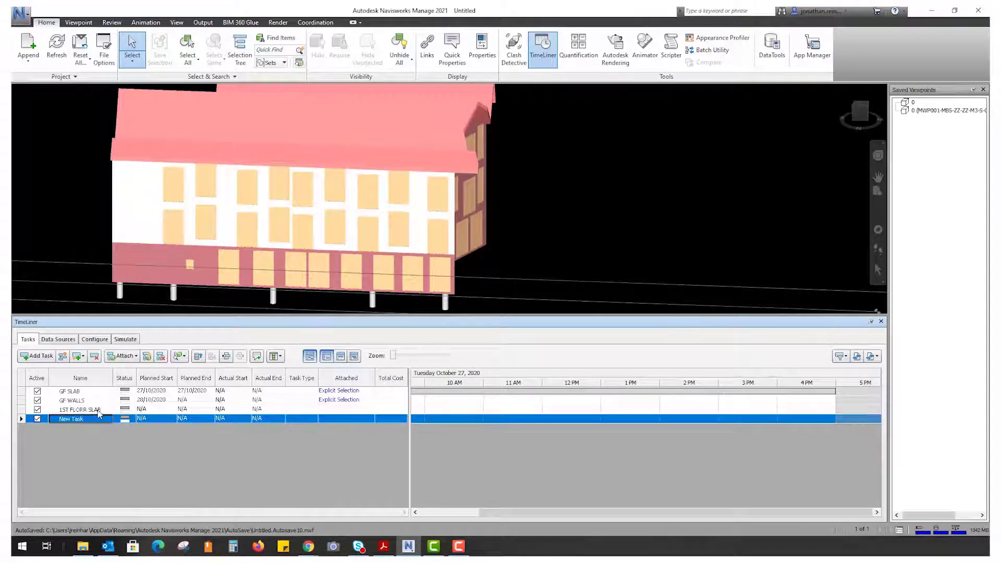
left_click(98, 410)
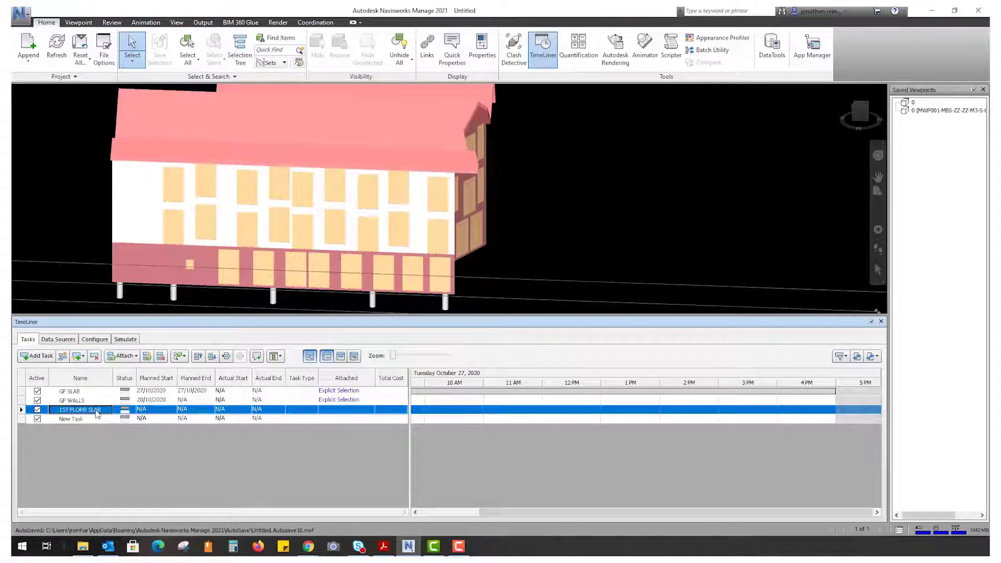
left_click(82, 414)
left_click(74, 412)
key("BackSpace")
type("O")
left_click(98, 468)
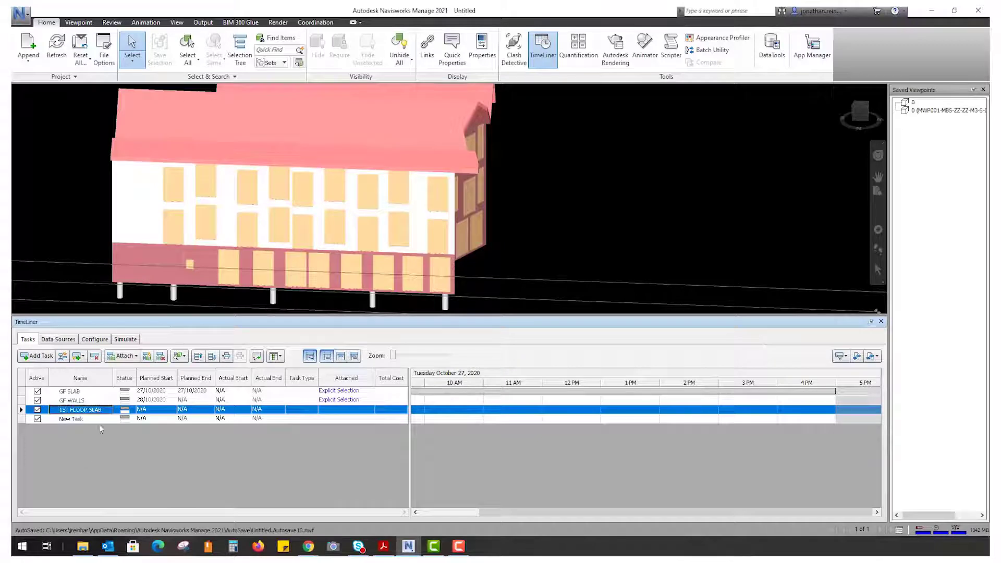
- Hide the ground floor glazed wall panel in the open bay between the two building wings
mouse_move(302, 223)
middle_mouse_down("shift")
mouse_move(532, 206)
mouse_move(307, 224)
middle_mouse_up("shift")
scroll(294, 208, "up", 6)
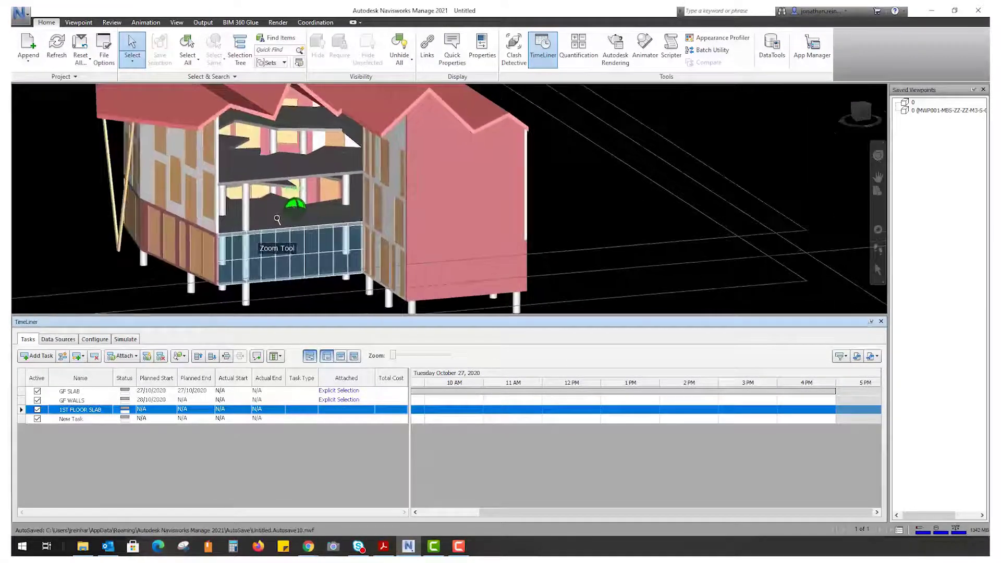
left_click(279, 261)
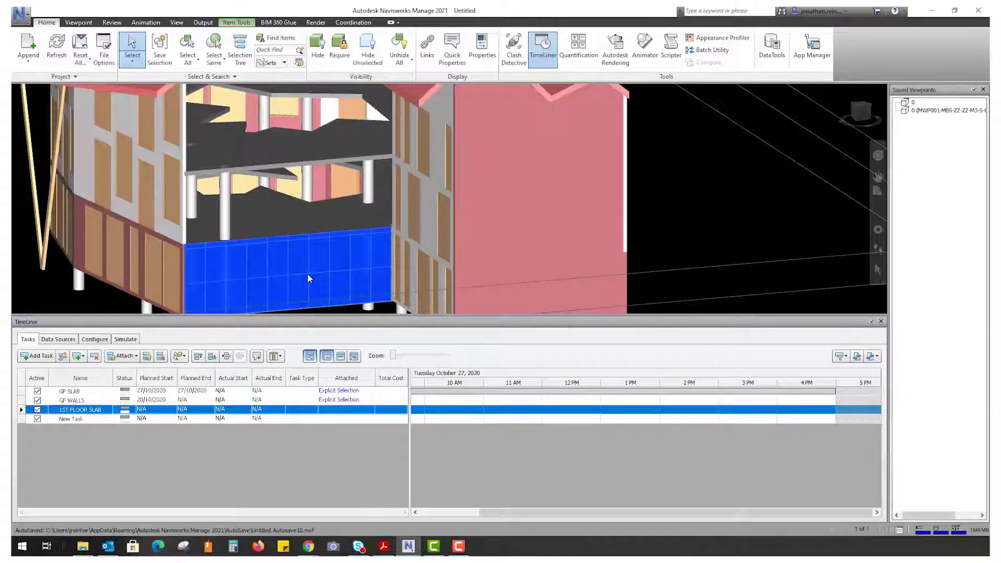
key("ctrl+h")
- Select the first floor slab in the model and attach the current selection to the 1ST FLOOR SLAB task
middle_click_drag(298, 265, 269, 218, "shift")
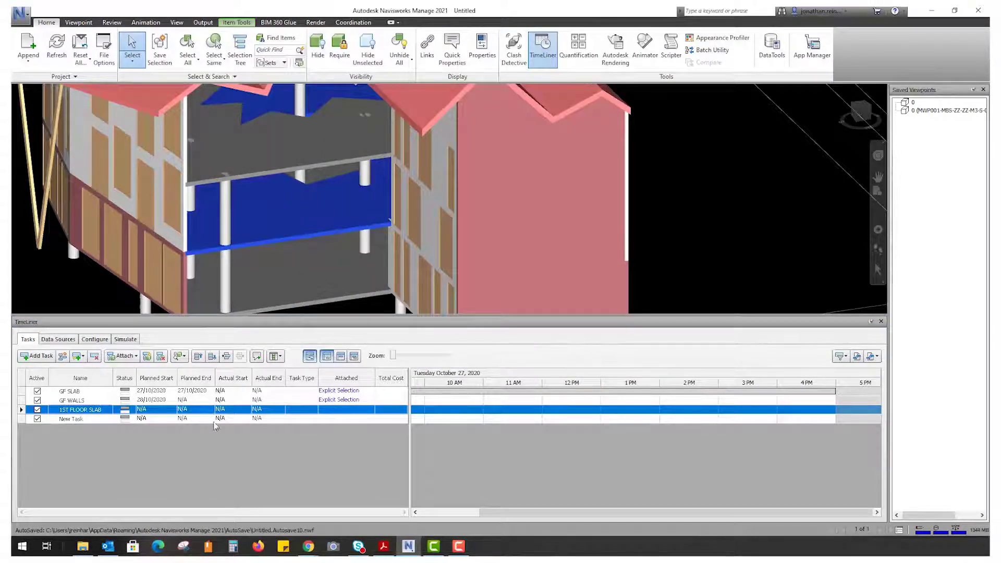
right_click(97, 409)
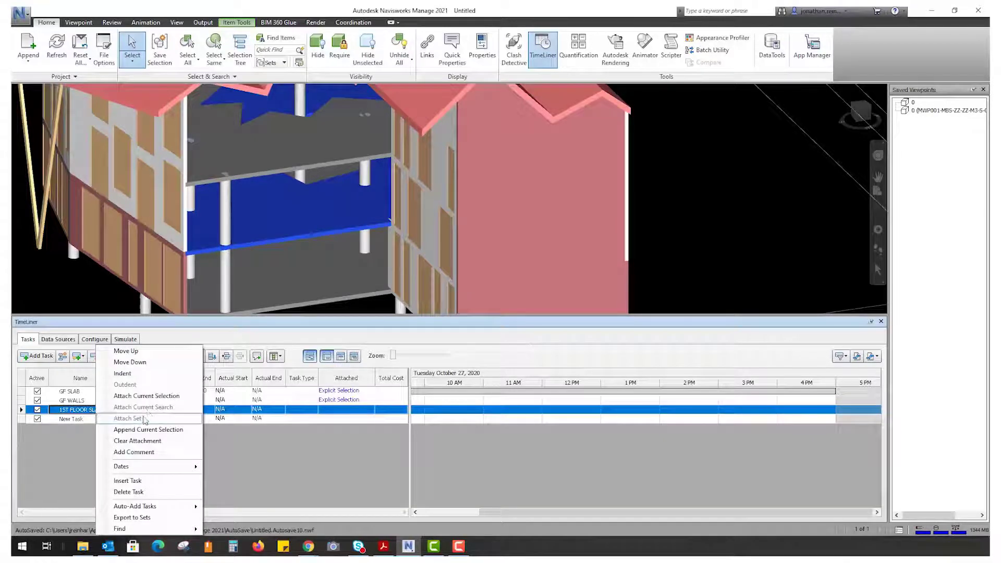
left_click(147, 396)
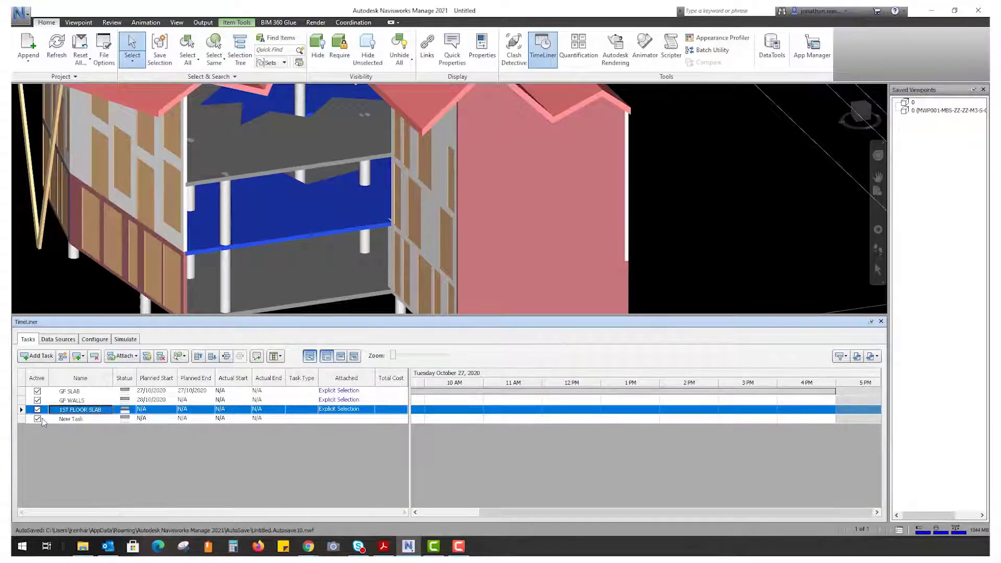
- Set the planned start of the 1ST FLOOR SLAB task to 29/10/2020
left_click(93, 418)
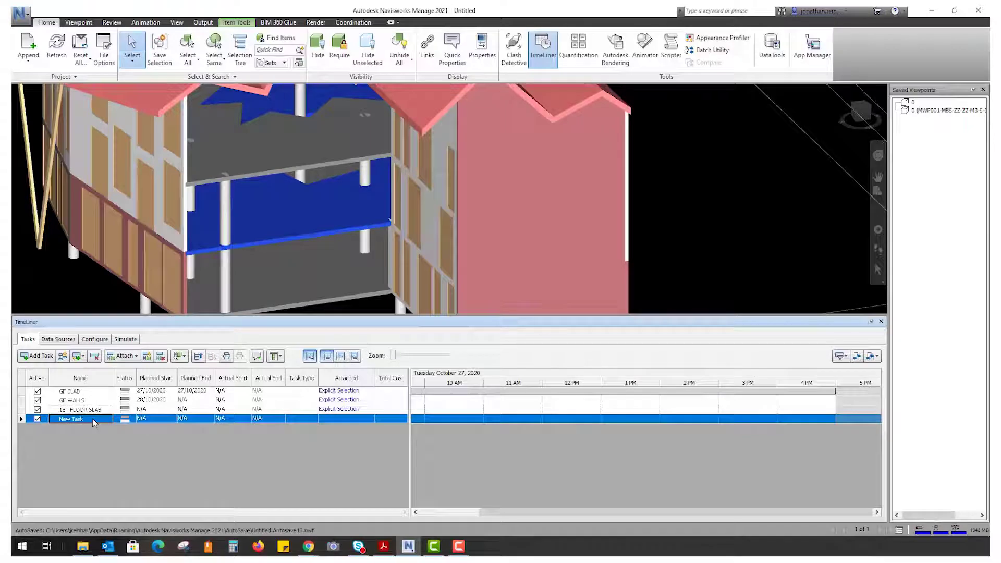
left_click(173, 411)
left_click(172, 410)
left_click(209, 475)
- Set the planned end of GF WALLS to 28/10/2020 and of 1ST FLOOR SLAB to 29/10/2020
left_click(210, 401)
left_click(210, 402)
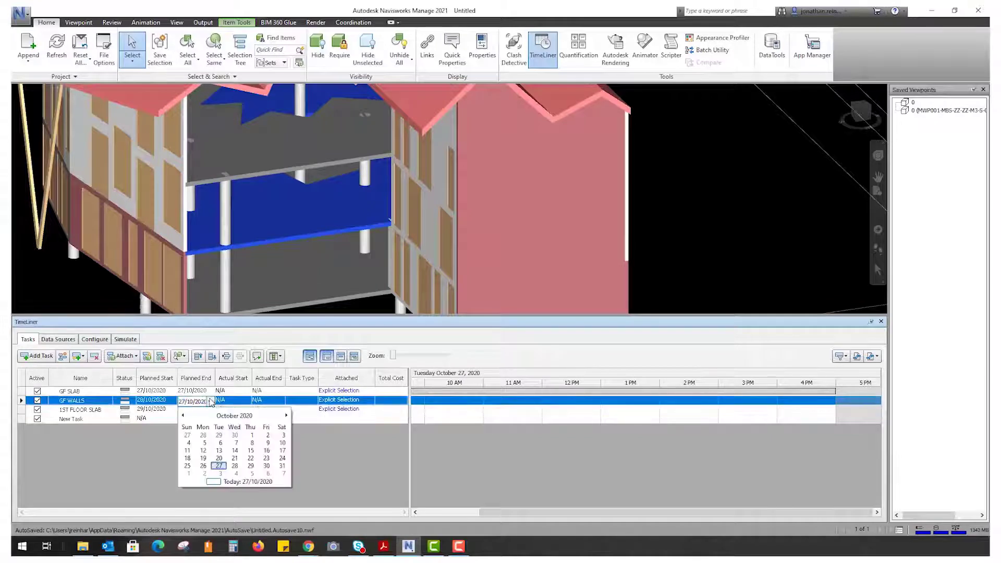
left_click(234, 465)
left_click(211, 411)
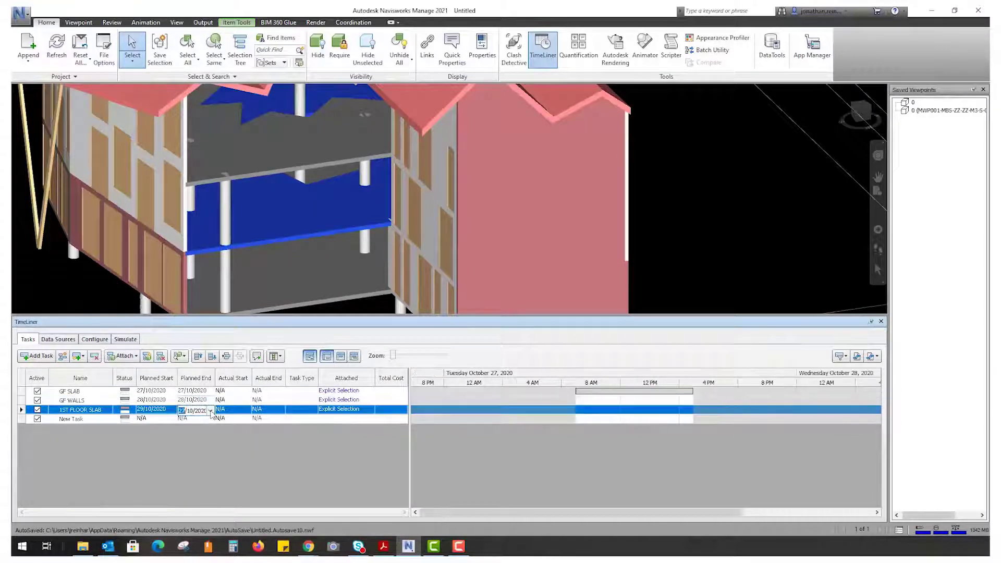
left_click(211, 412)
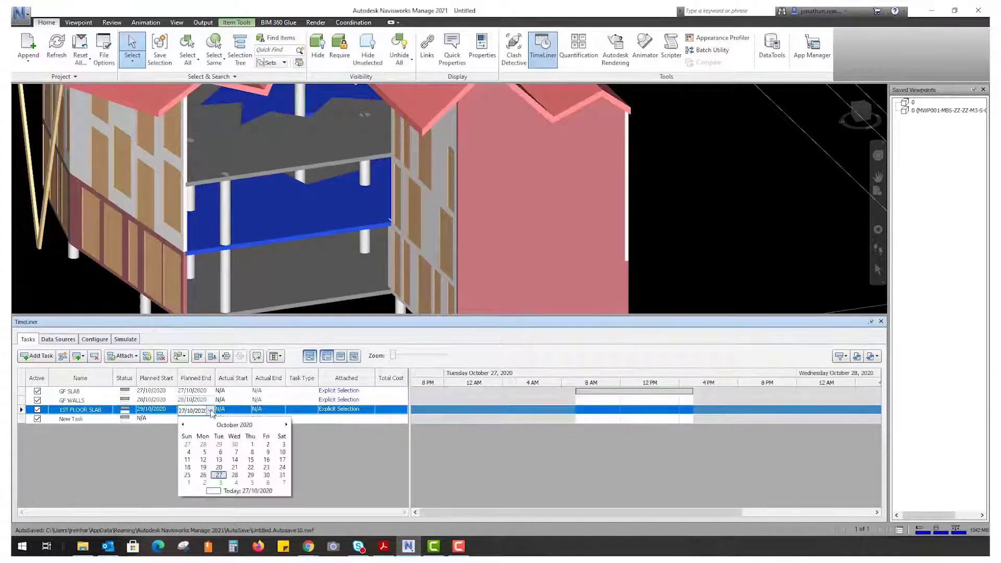
left_click(250, 475)
- Rename the unnamed task below 1ST FLOOR SLAB as 1ST WALLS and add another new task beneath it
left_click(114, 418)
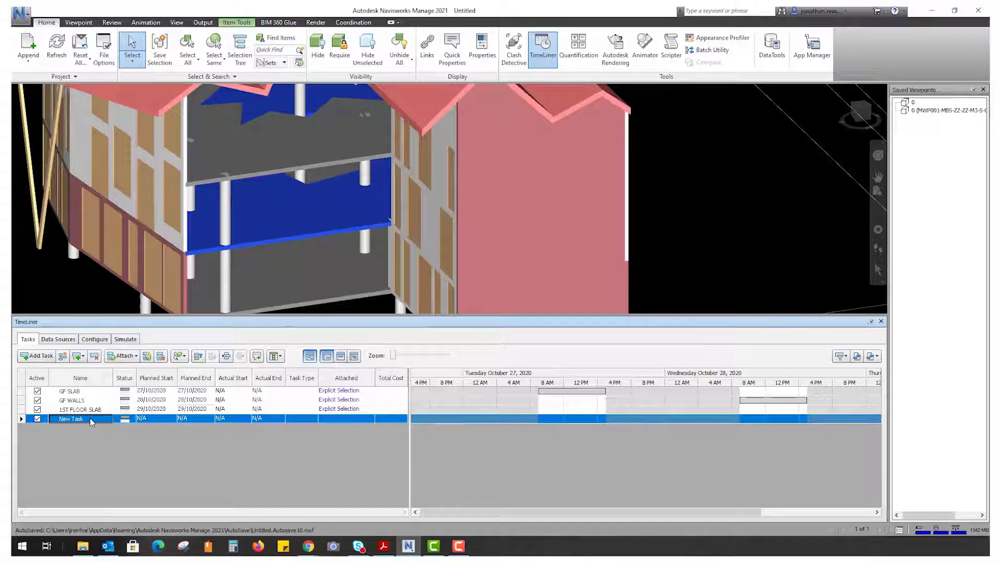
left_click(90, 419)
type("1ST WALL")
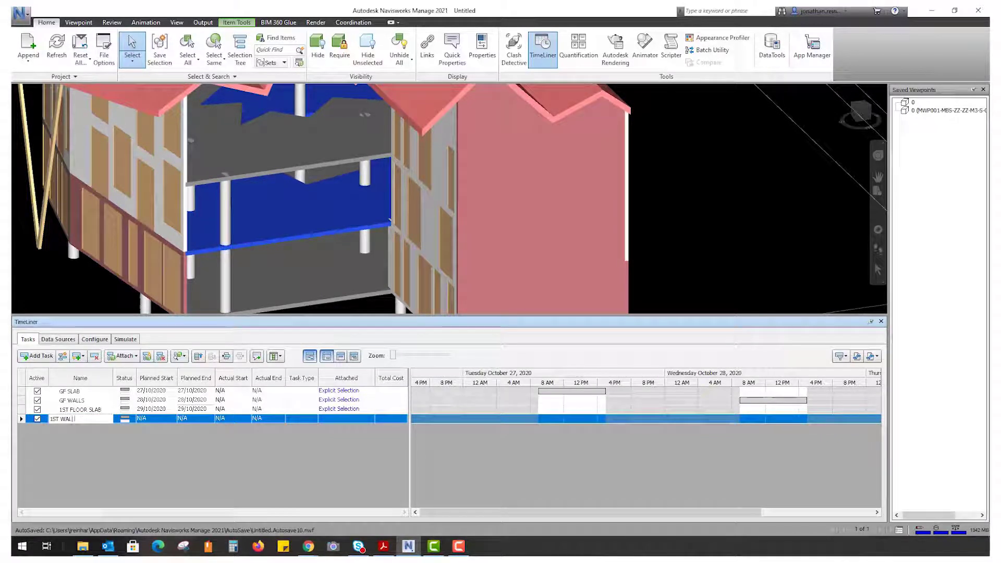
type("S")
left_click(37, 355)
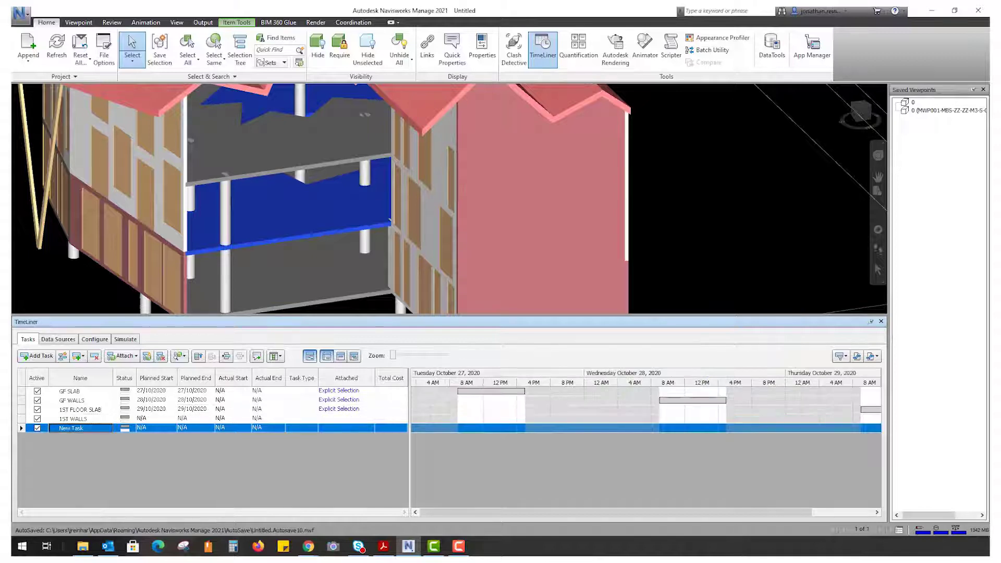
- Select the first floor exterior walls around the building and attach the current selection to the 1ST WALLS task
scroll(158, 213, "down", 3)
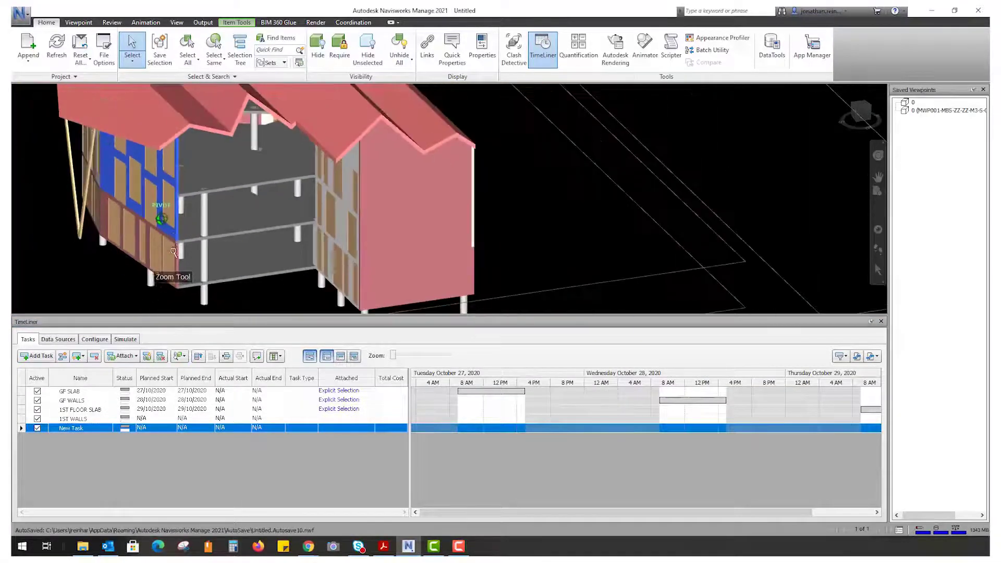
left_click(408, 193, "ctrl")
middle_click_drag(569, 197, 195, 113, "shift")
scroll(250, 176, "up", 3)
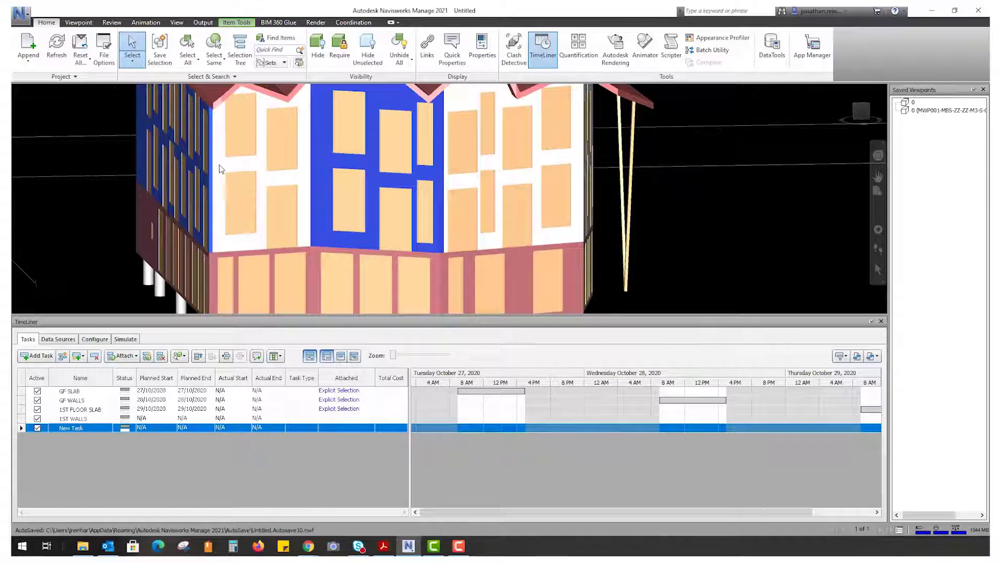
mouse_move(184, 166)
middle_mouse_down("shift")
mouse_move(461, 211)
mouse_move(326, 195)
mouse_move(299, 211)
mouse_move(308, 227)
middle_mouse_up("shift")
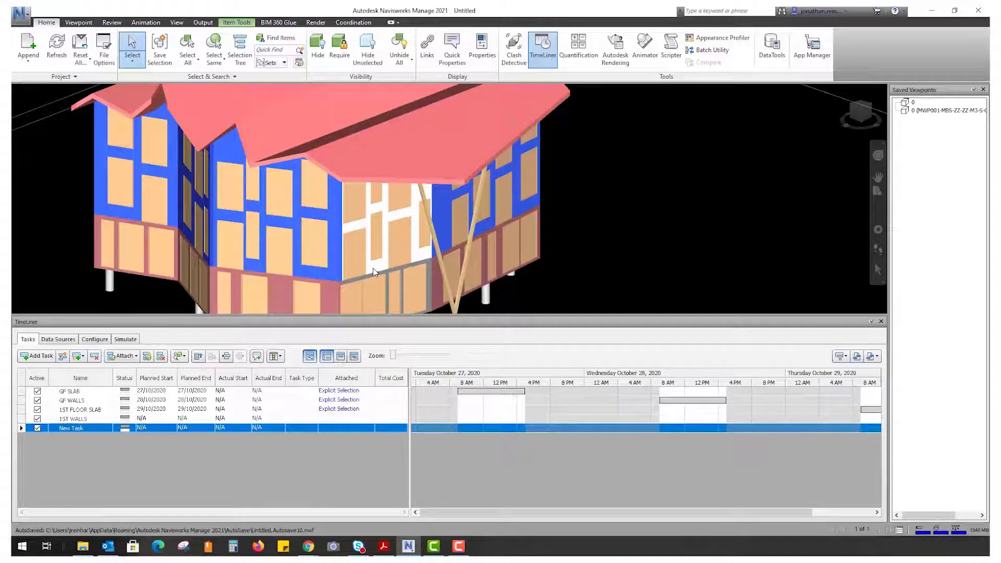
middle_click_drag(370, 272, 368, 234, "shift")
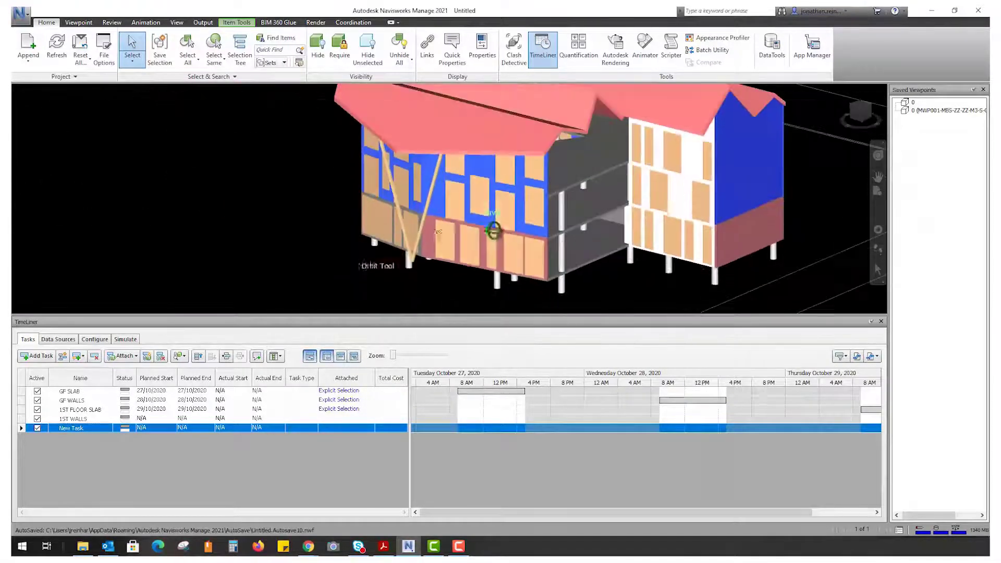
middle_click_drag(386, 173, 447, 232, "shift")
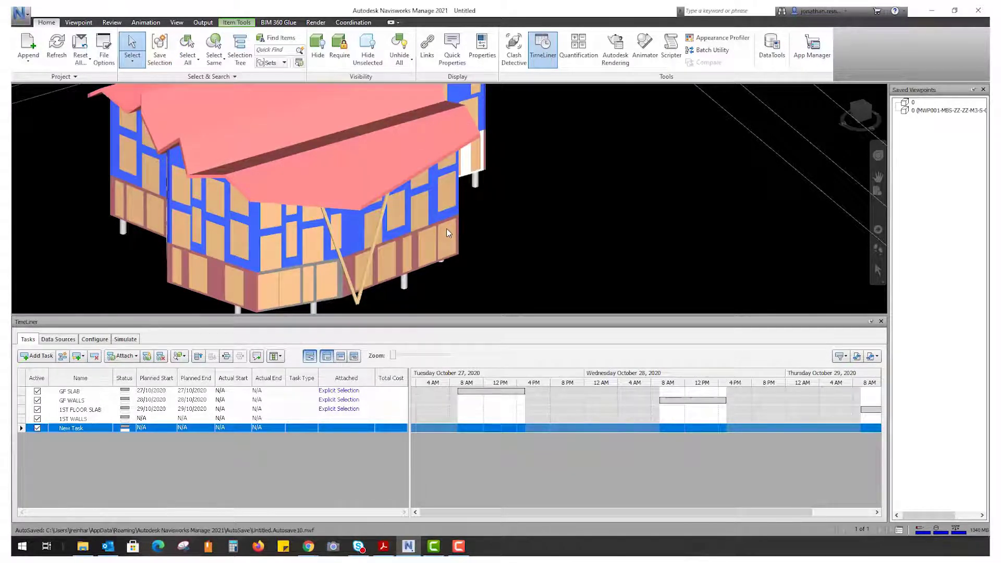
right_click(97, 420)
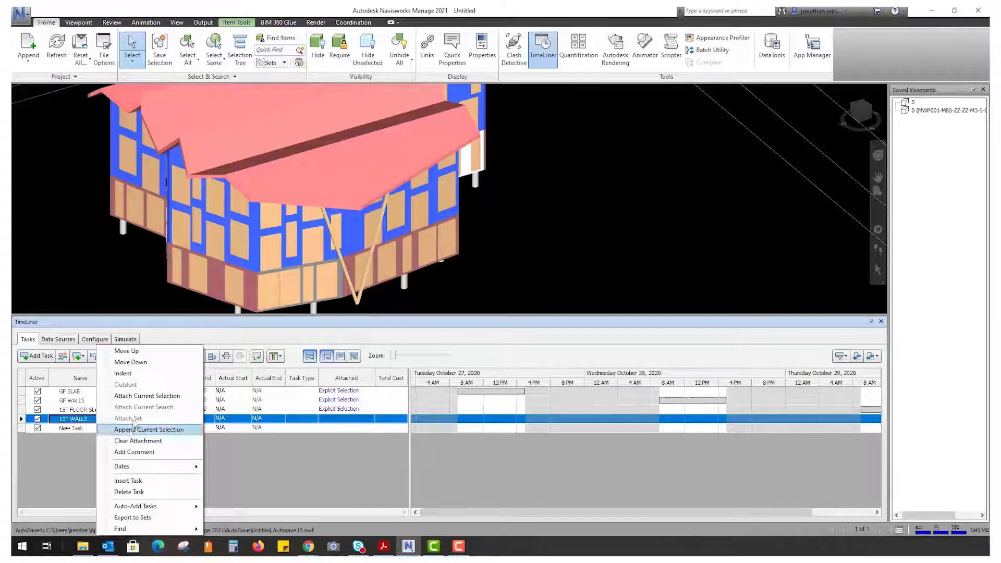
left_click(141, 396)
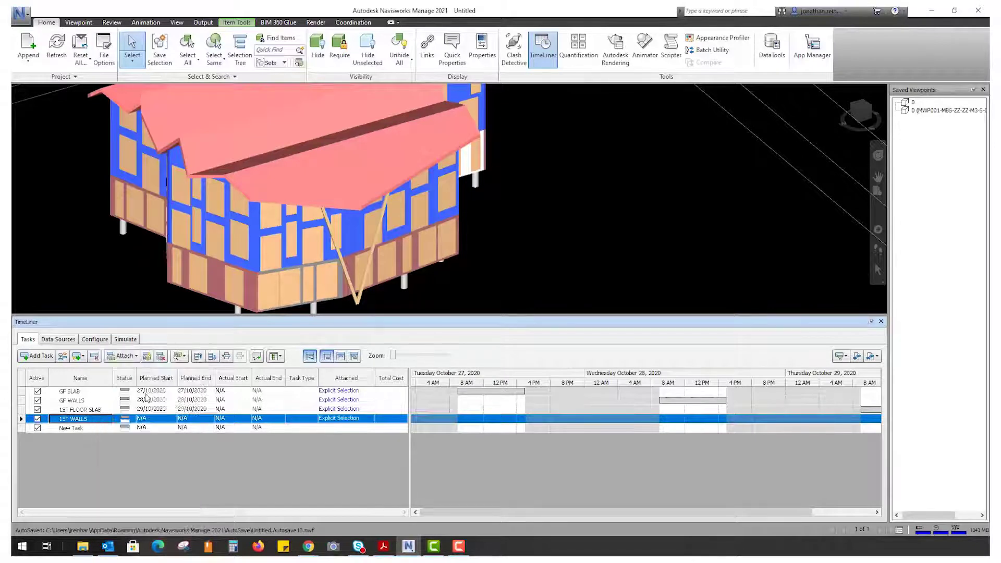
- Switch to the simulation and review its settings, including the interval size and playback duration, without altering them
left_click(130, 340)
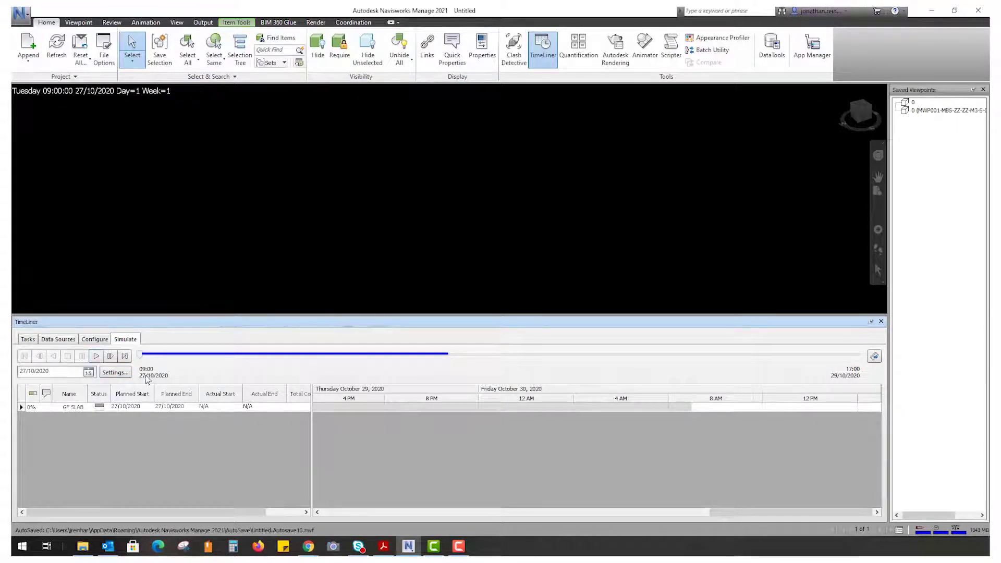
left_click(122, 372)
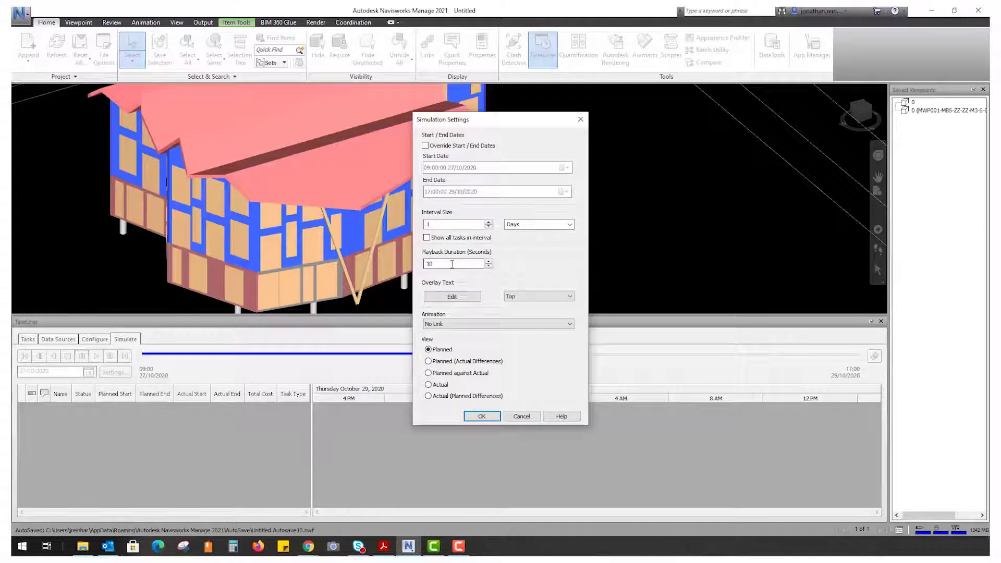
left_click(481, 416)
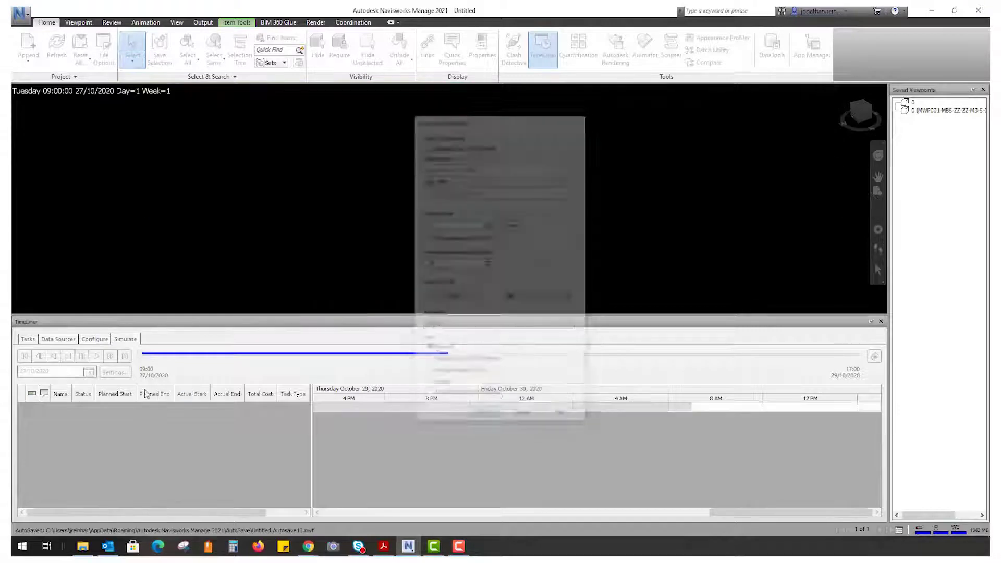
- Play the construction simulation, stop it, and run it once more to check whether the building elements appear
left_click(96, 356)
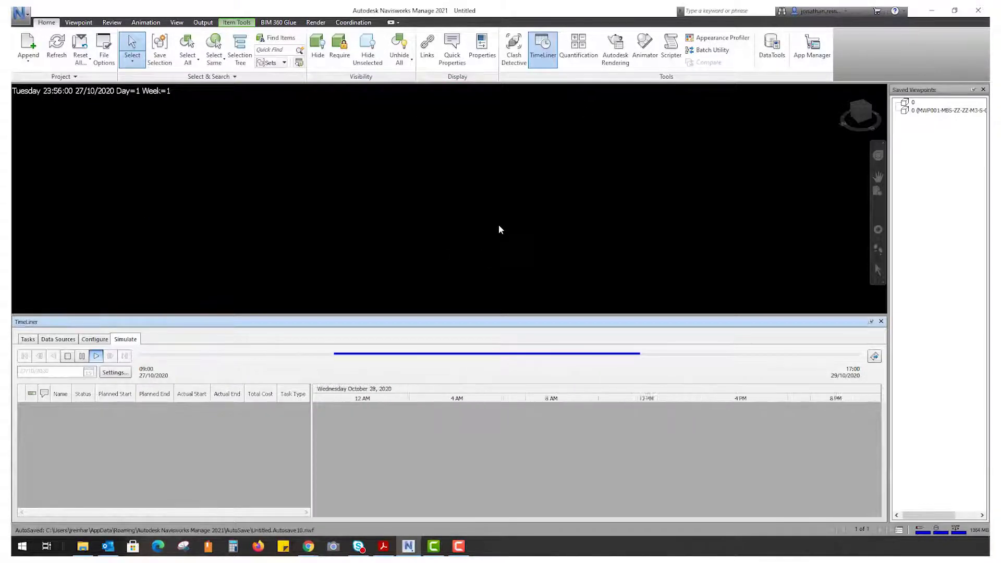
left_click(67, 356)
left_click(96, 356)
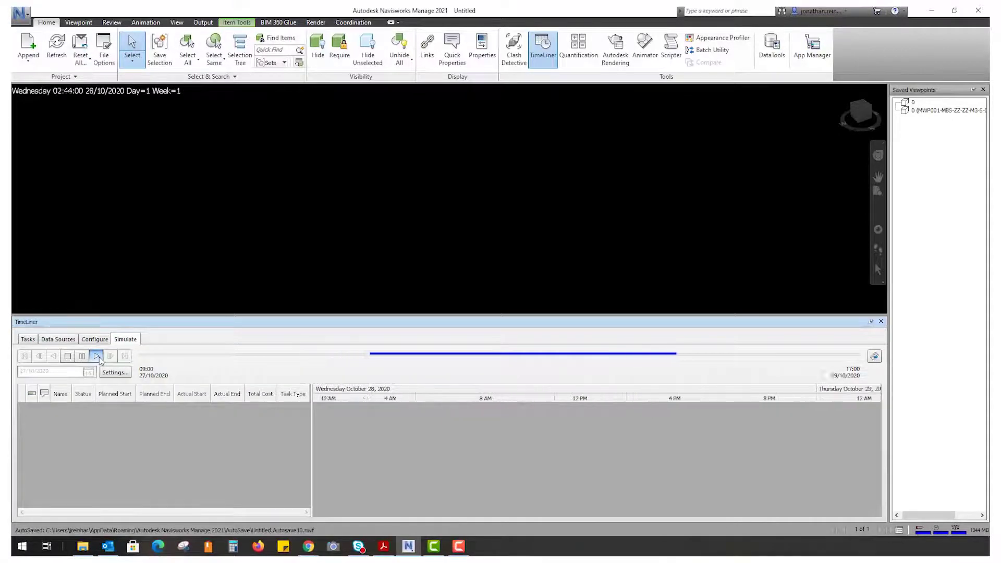
left_click(69, 357)
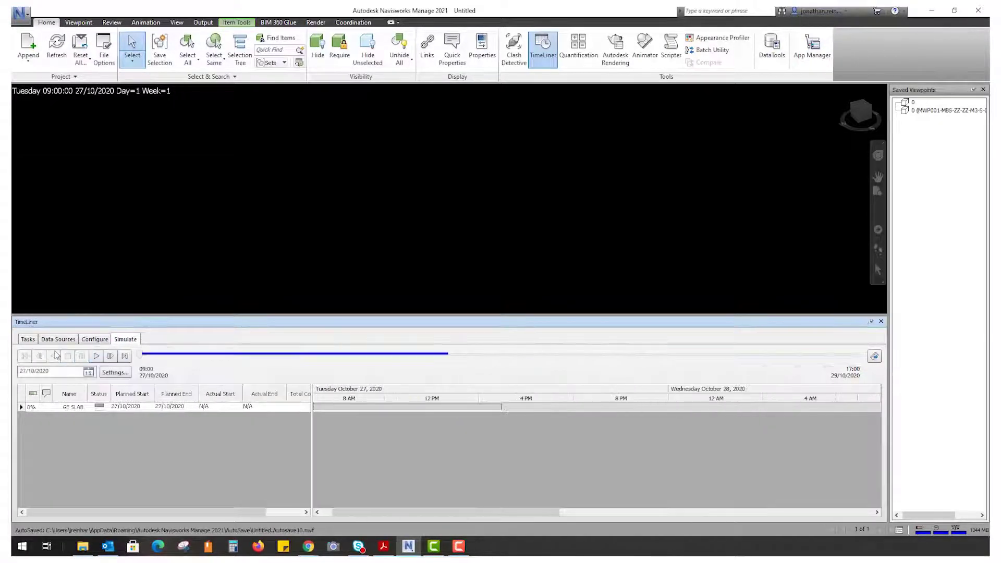
left_click(83, 407)
left_click(83, 407)
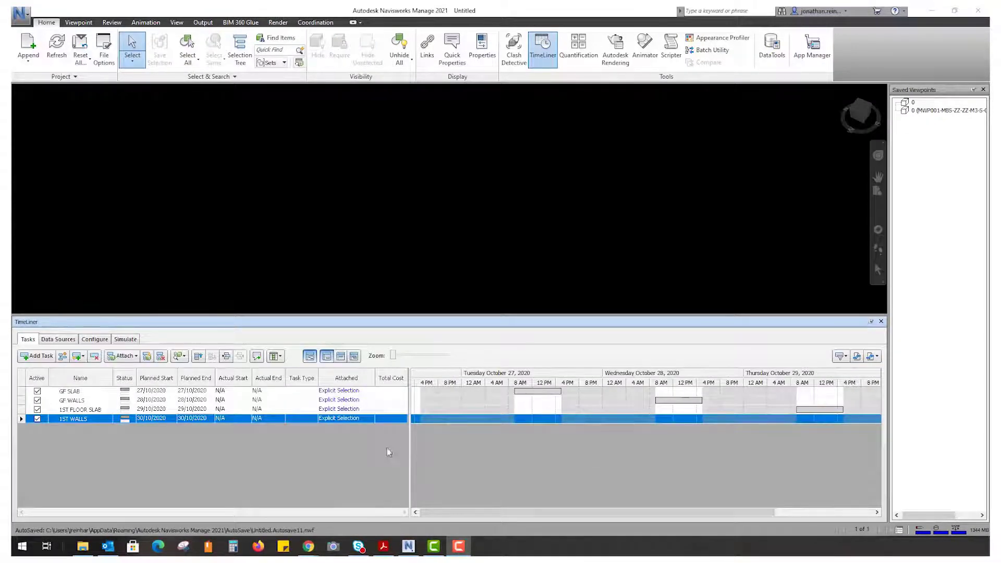
- Set the task type of the GF SLAB and GF WALLS tasks to Construct
left_click(316, 391)
left_click(313, 392)
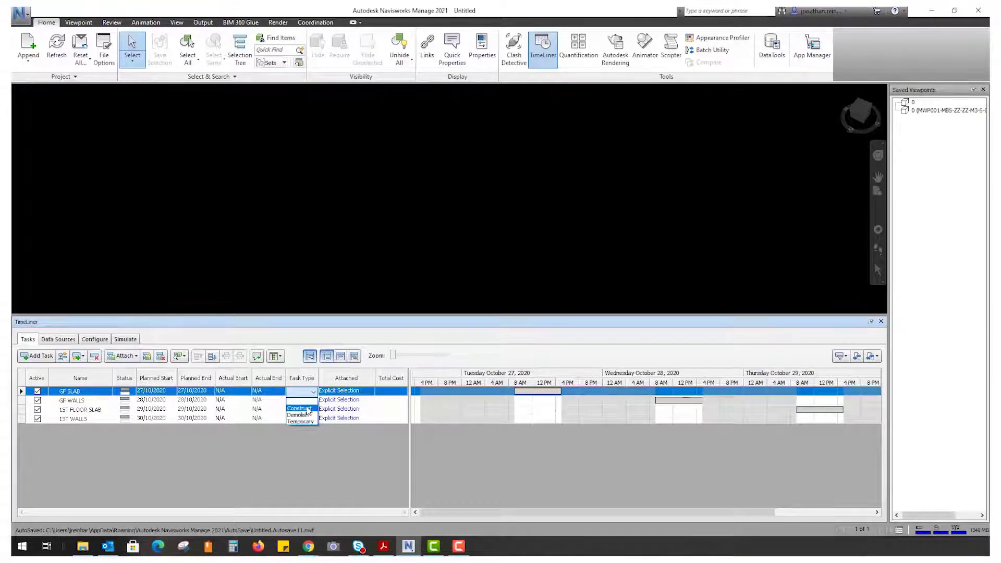
left_click(301, 409)
left_click(312, 400)
left_click(311, 400)
left_click(305, 417)
- Set the task type of the 1ST FLOOR SLAB and 1ST WALLS tasks to Construct
left_click(312, 410)
left_click(311, 410)
left_click(313, 410)
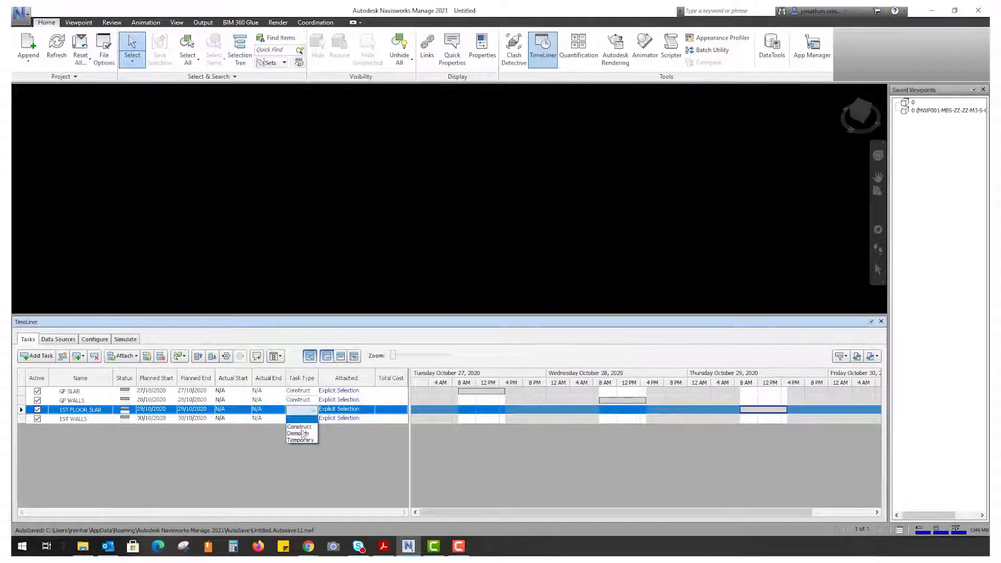
left_click(300, 426)
left_click(312, 418)
left_click(313, 420)
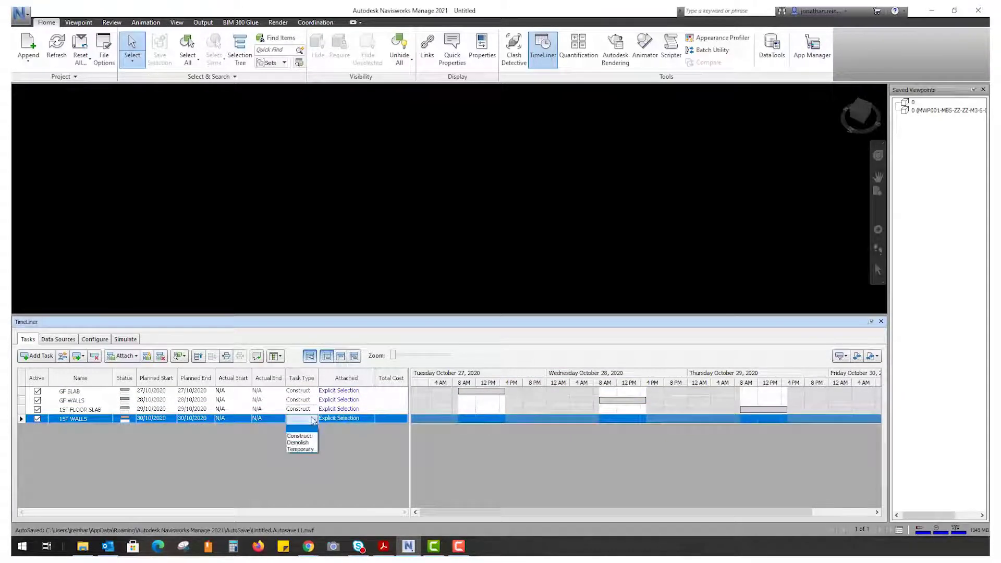
left_click(299, 435)
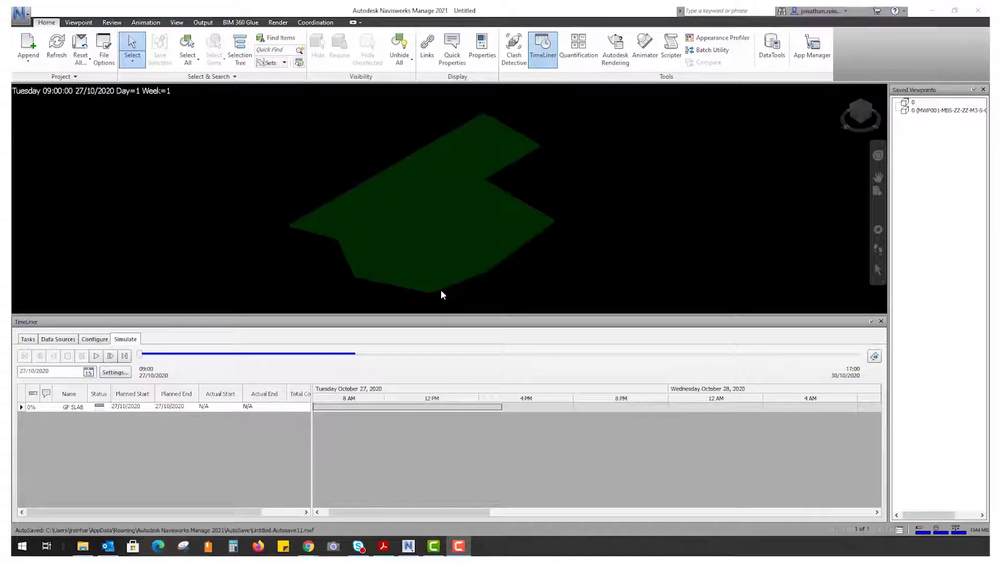
- Try a playback duration of 2 seconds in the simulation settings, restore it to 10 seconds and accept the settings
left_click(115, 372)
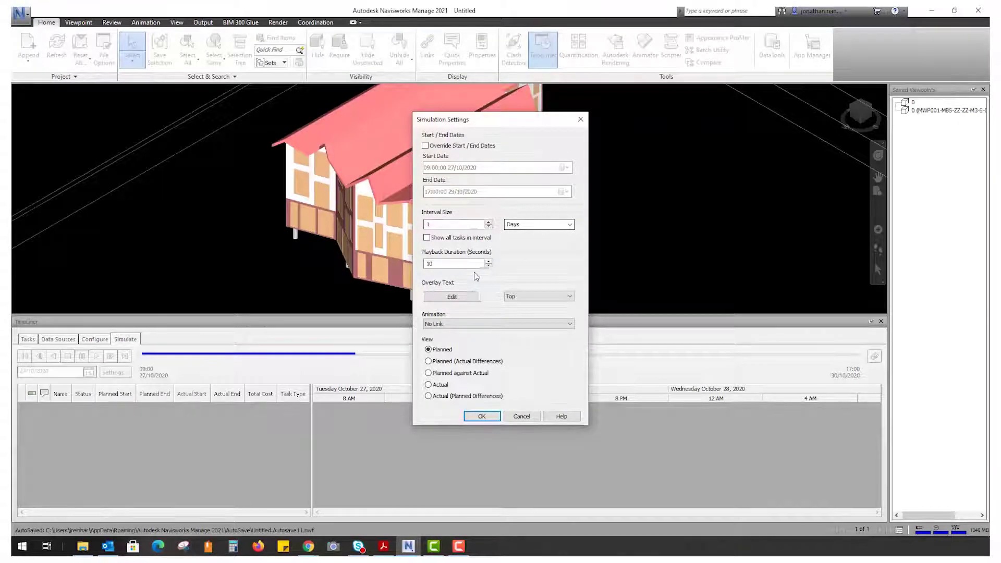
double_click(428, 264)
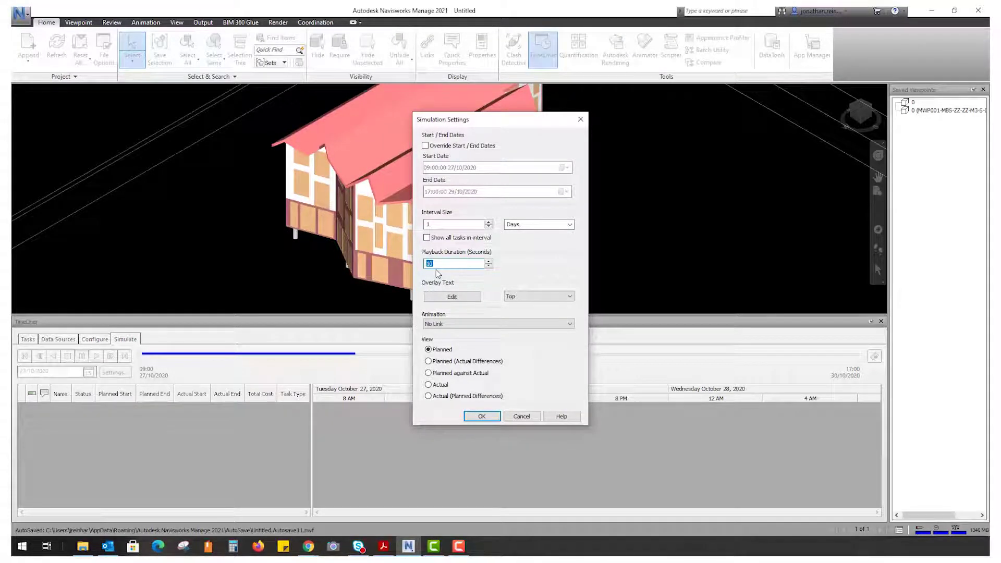
type("2")
left_click_drag(461, 264, 378, 264)
type("10")
left_click(482, 416)
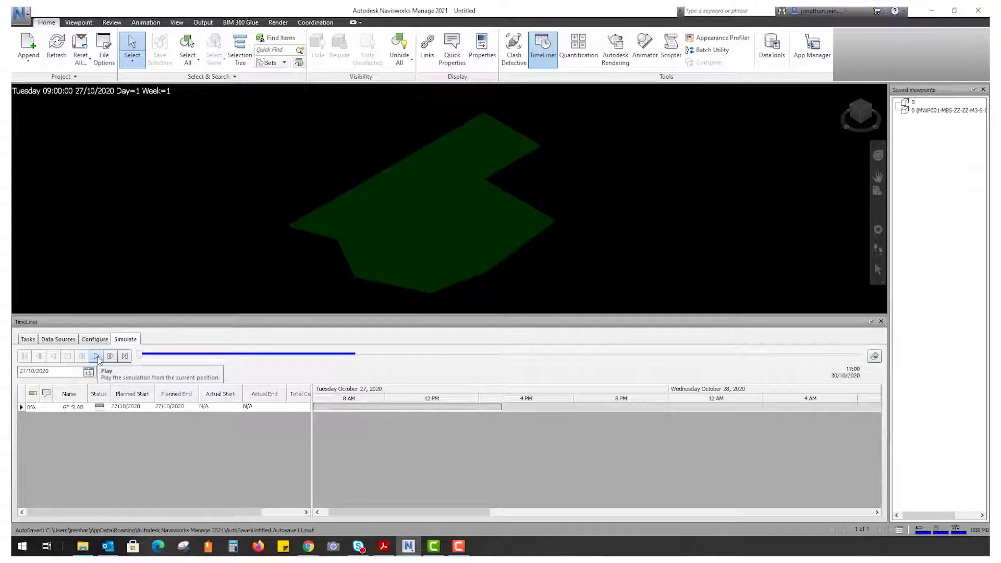
- Review the start and end appearances configured for the Construct, Demolish and Temporary task types, including Demolish's end appearance
left_click(94, 340)
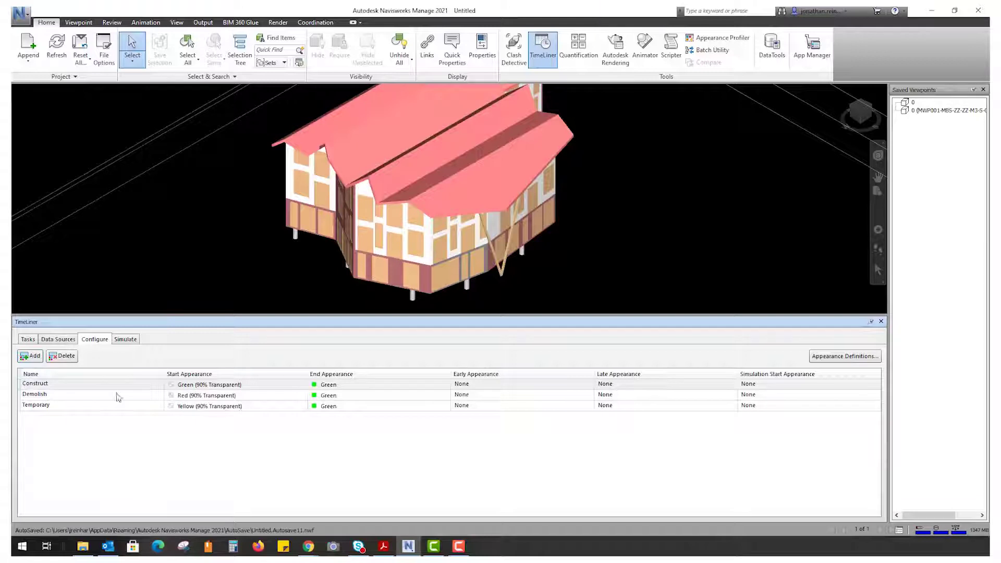
left_click(365, 399)
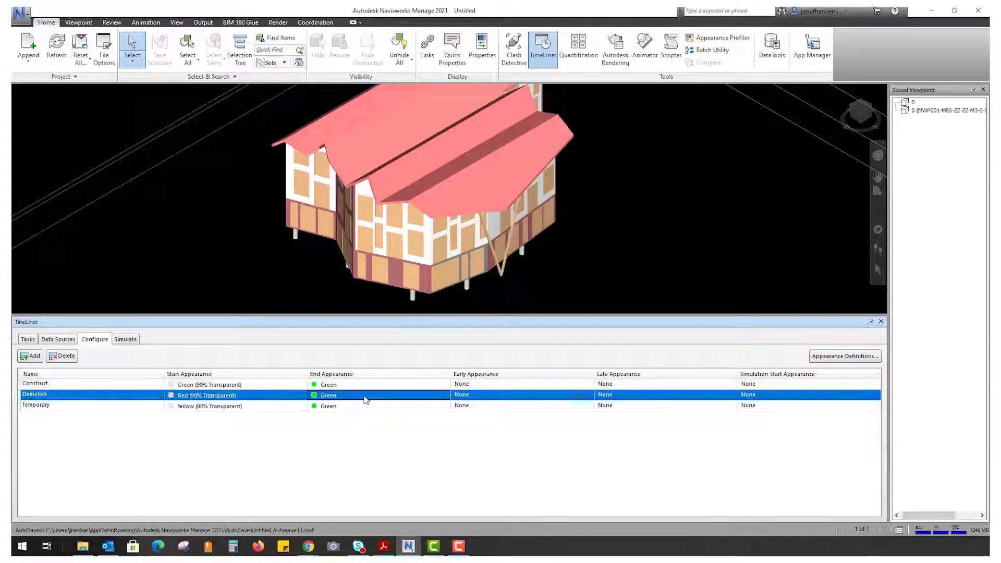
left_click(365, 399)
left_click(365, 399)
left_click(365, 399)
- Play the construction simulation of the four tasks through to its end and return to the task list
left_click(126, 342)
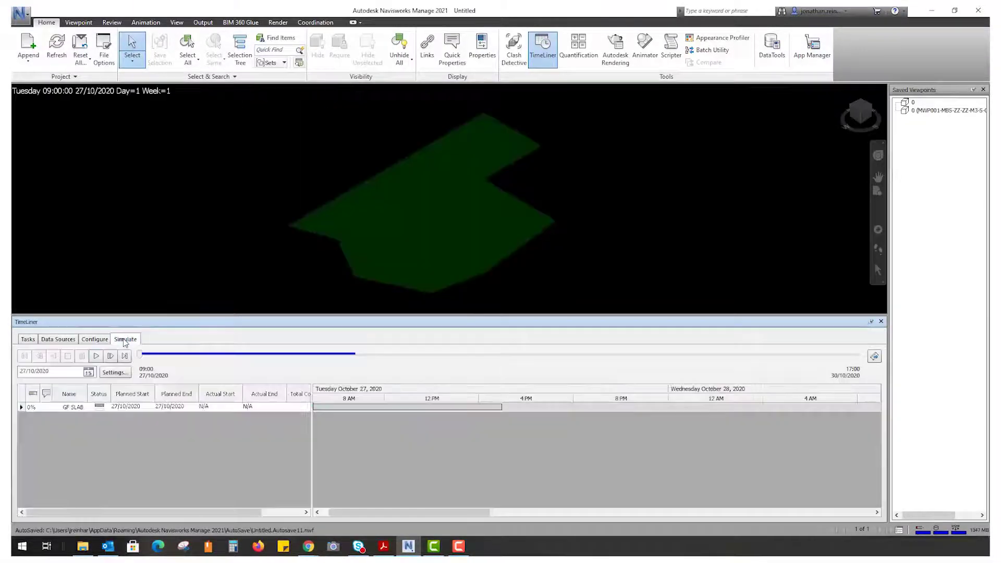
left_click(97, 356)
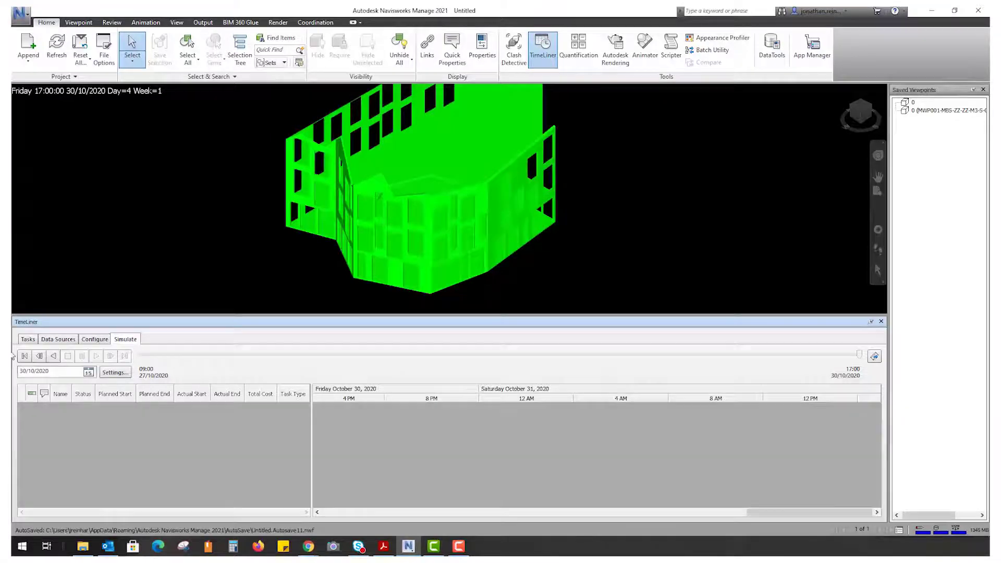
left_click(28, 339)
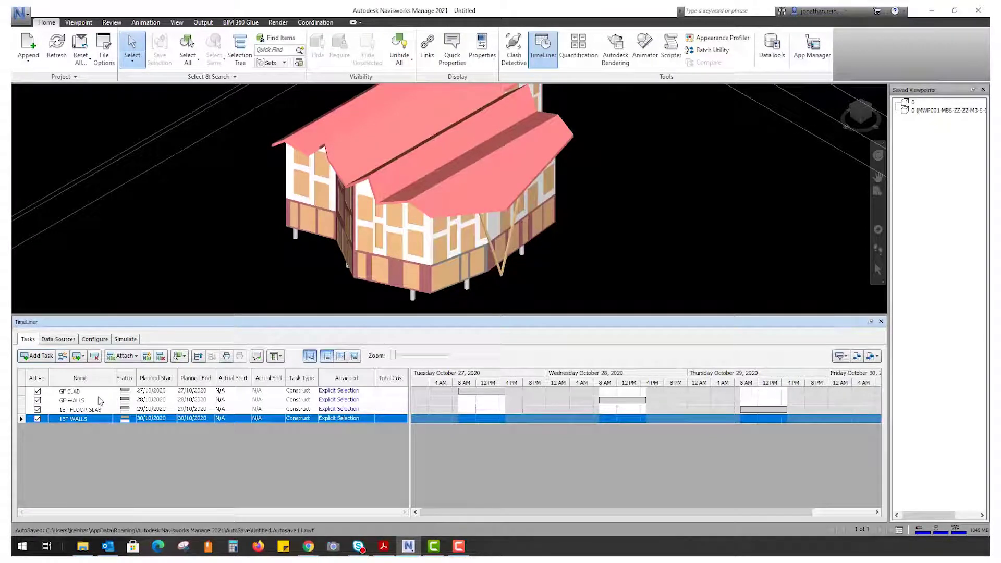
- Look through the schedule formats available for importing a data source and the task type configuration, and return to the task list
left_click(72, 342)
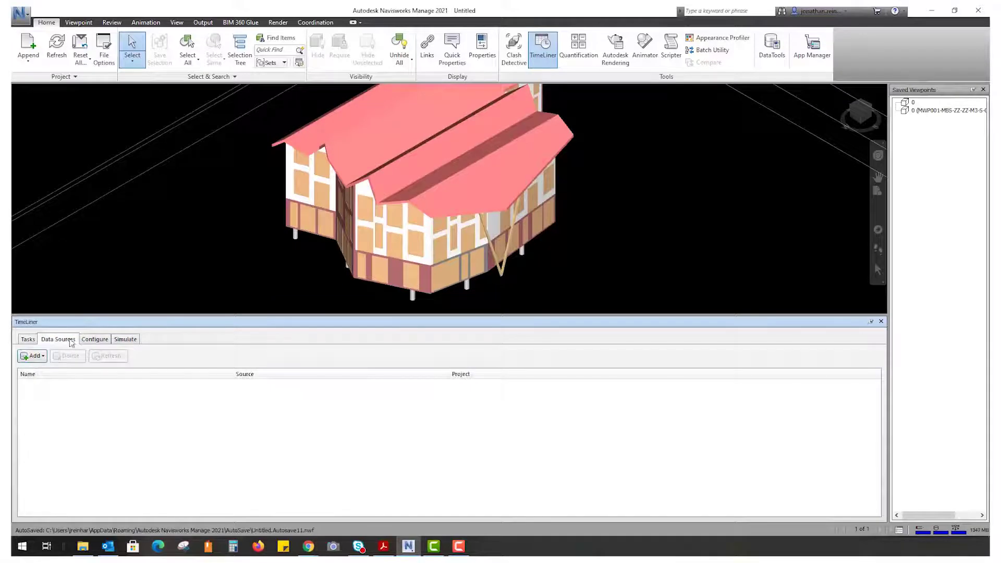
left_click(32, 356)
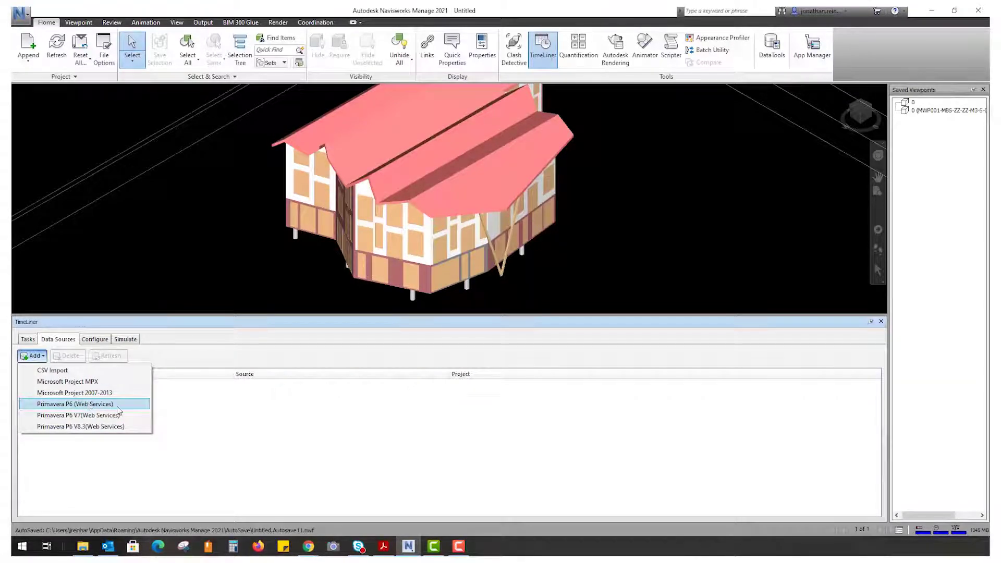
left_click(95, 340)
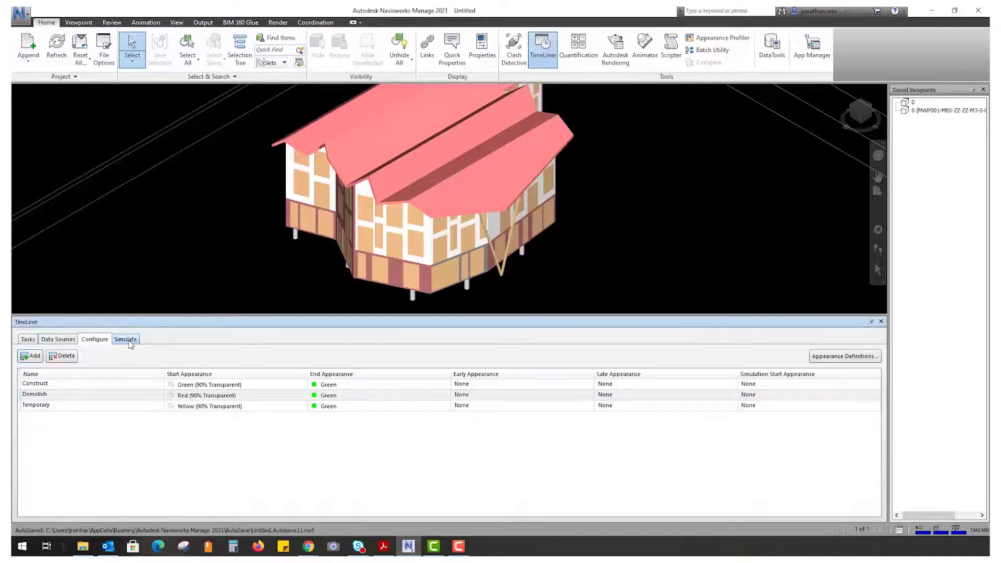
left_click(28, 339)
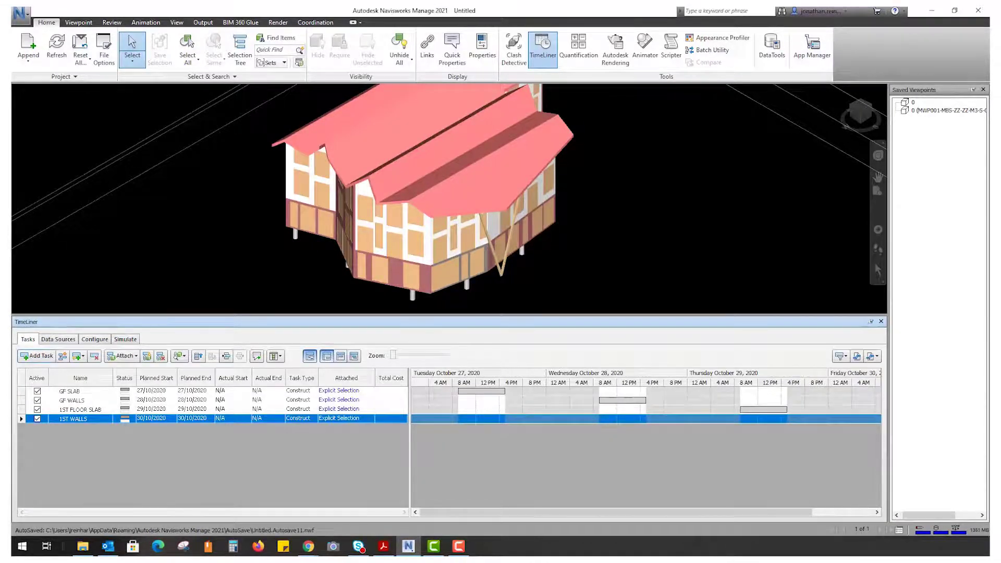
- Automatically add a task for every topmost item in the model and look through the extended task list
left_click(339, 408)
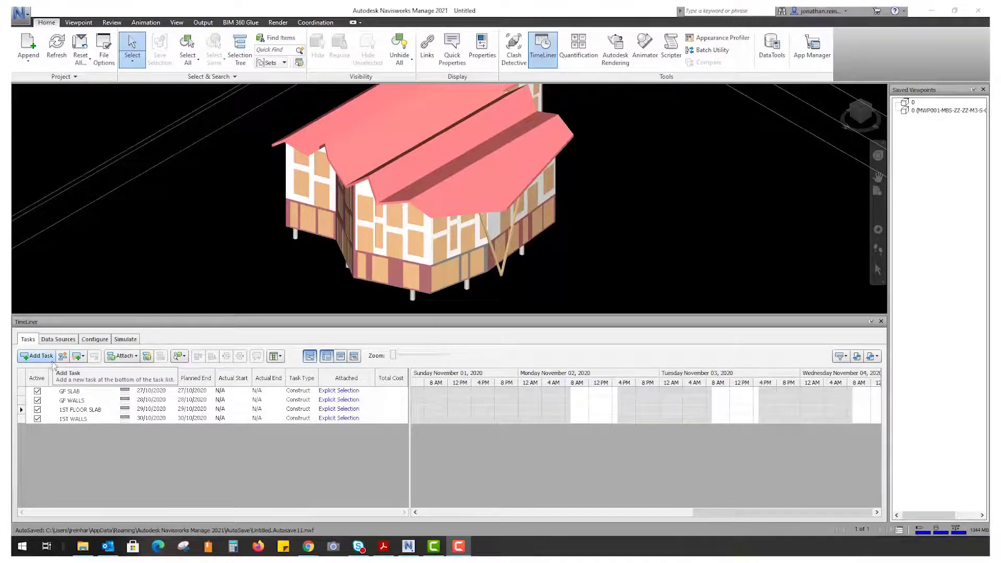
left_click(78, 356)
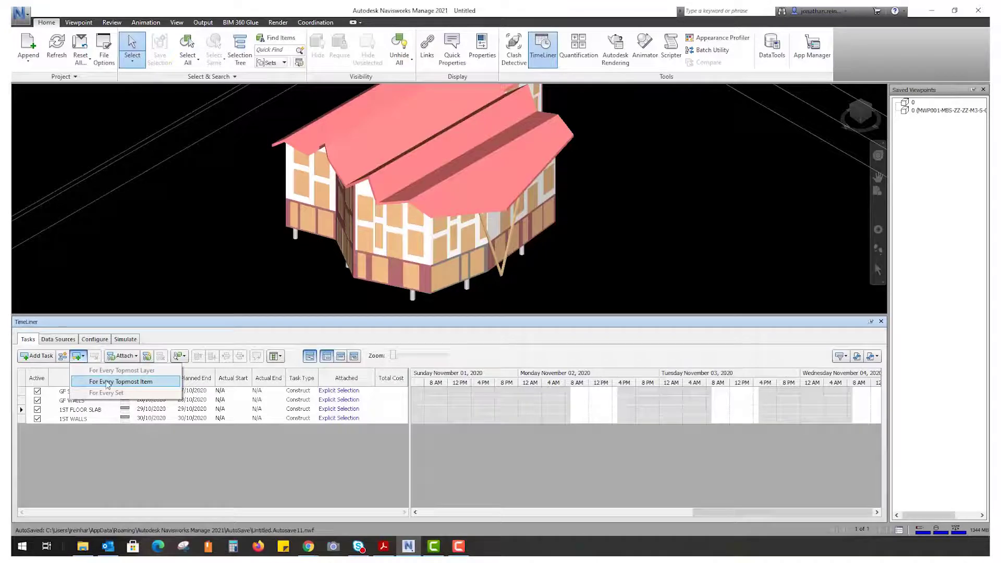
left_click(144, 384)
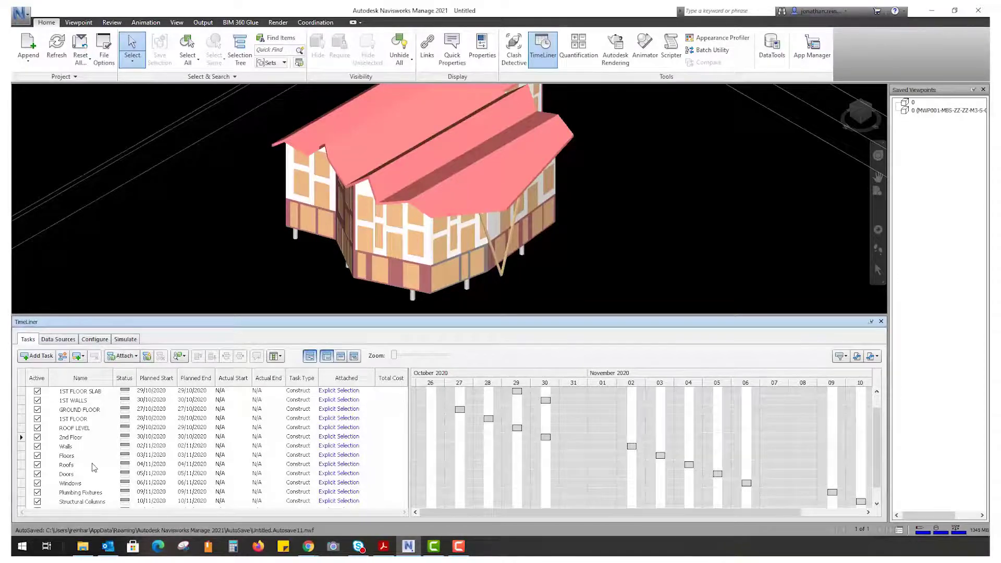
left_click(76, 447)
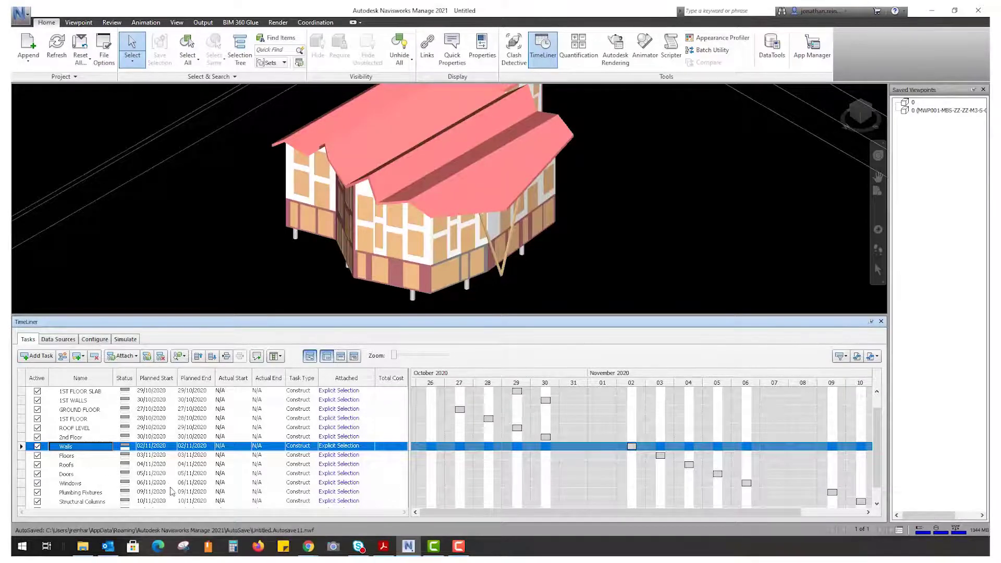
scroll(171, 485, "down", 1)
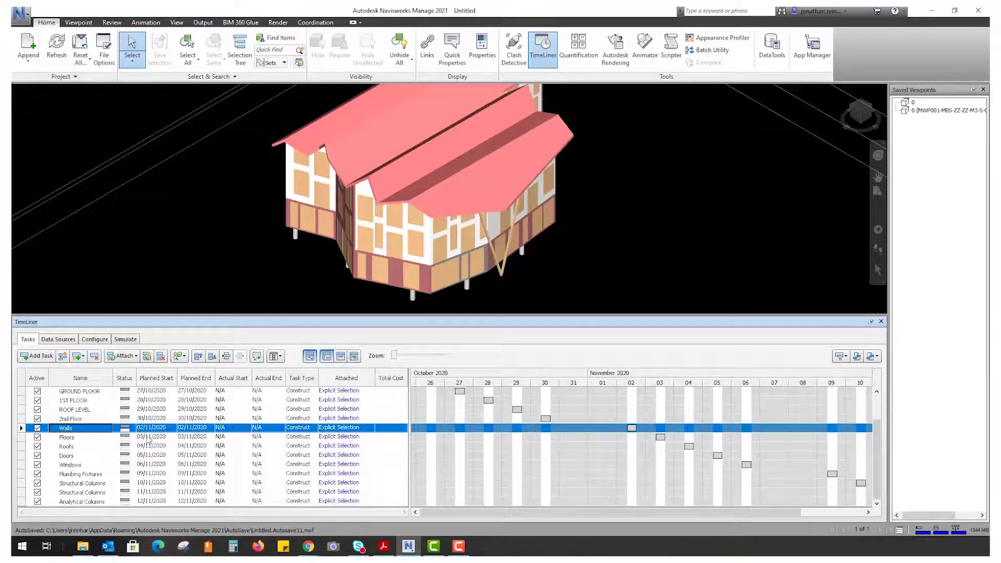
- Play the construction simulation with the automatically added tasks included
left_click(125, 340)
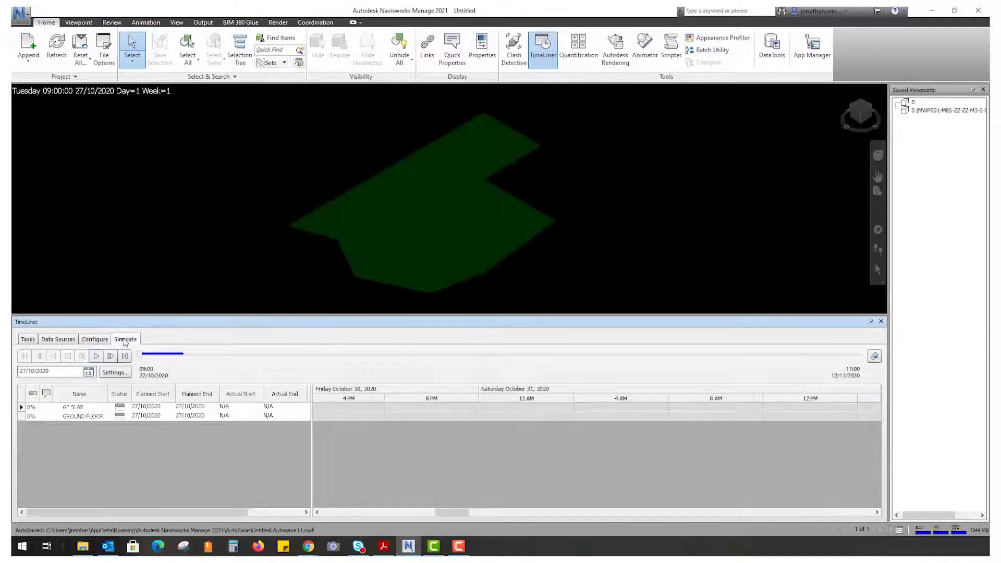
left_click(97, 356)
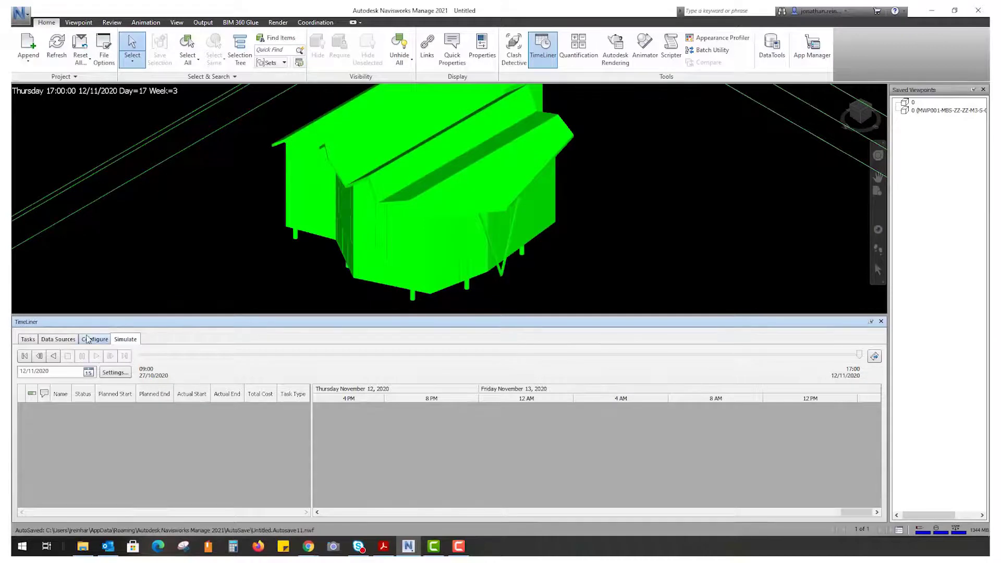
- Check the data sources and the task list again, and show the options for adding tasks automatically
left_click(59, 340)
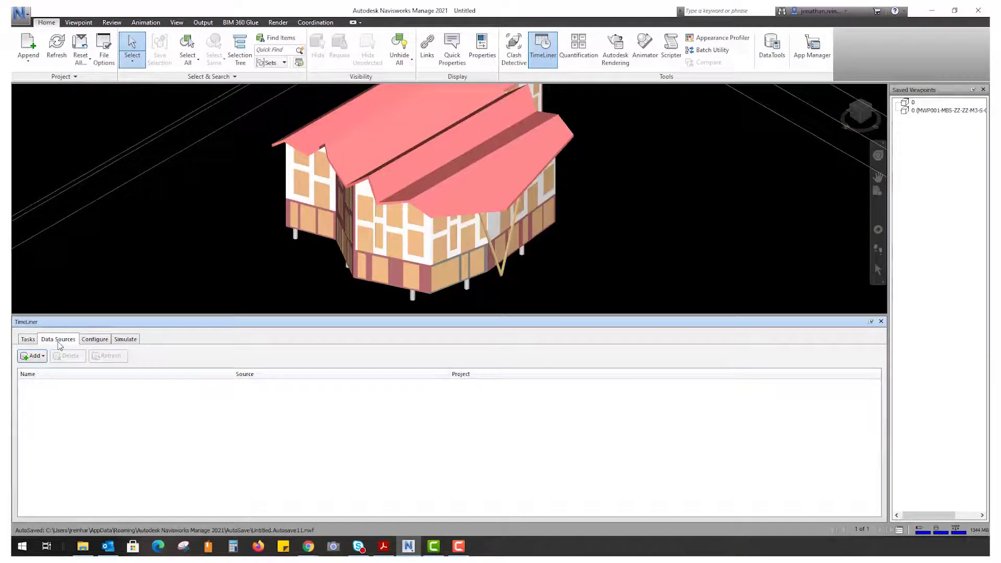
left_click(26, 342)
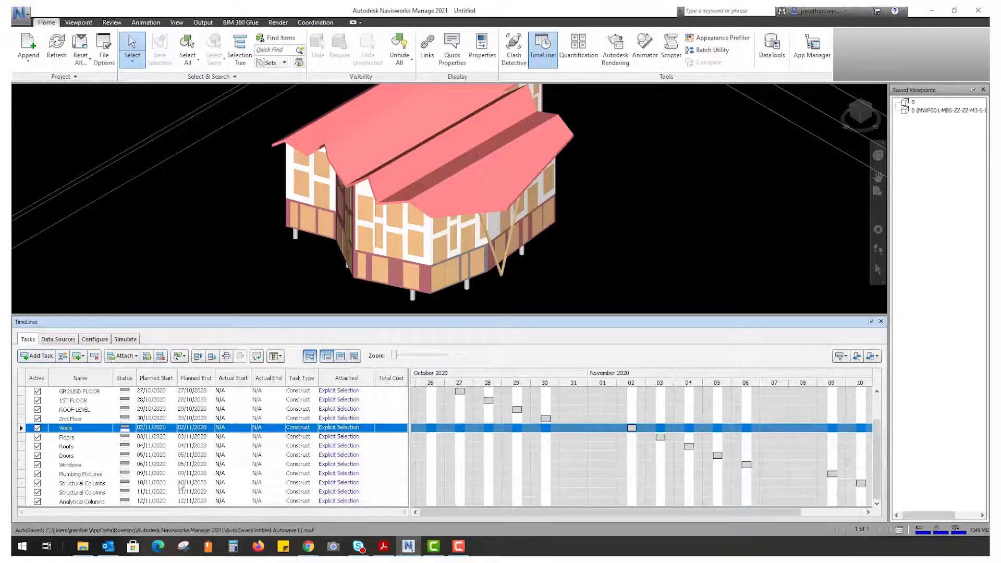
left_click(81, 357)
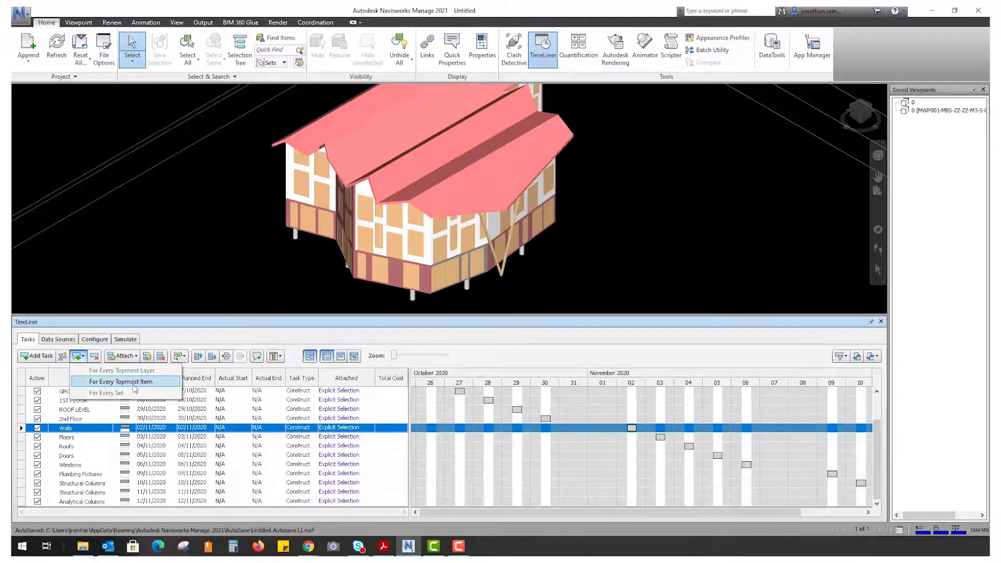